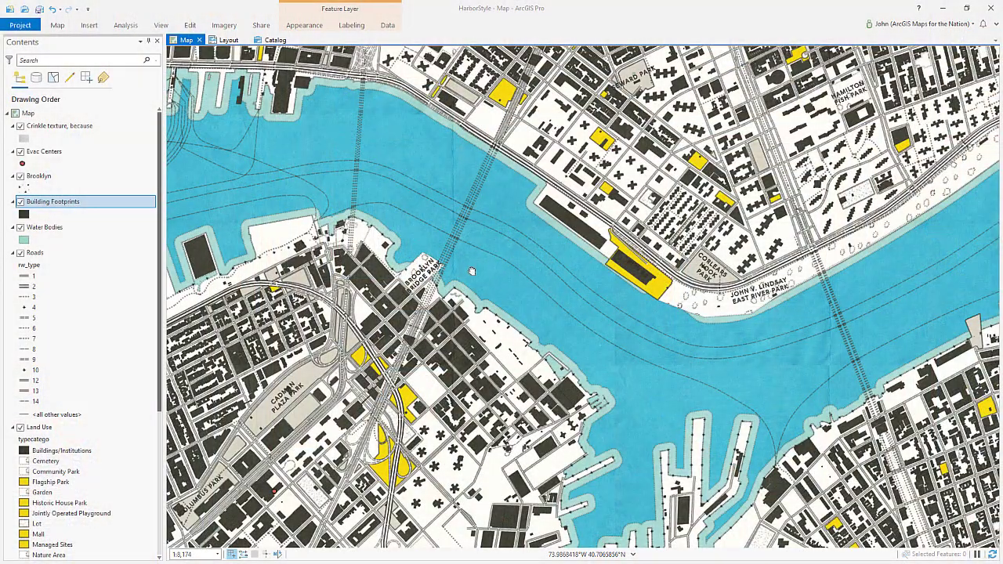
Step: Pan the HarborStyle harbor map slightly in ArcGIS Pro
{"action": "left_click_drag", "start_coordinate": [471, 272], "coordinate": [462, 300]}
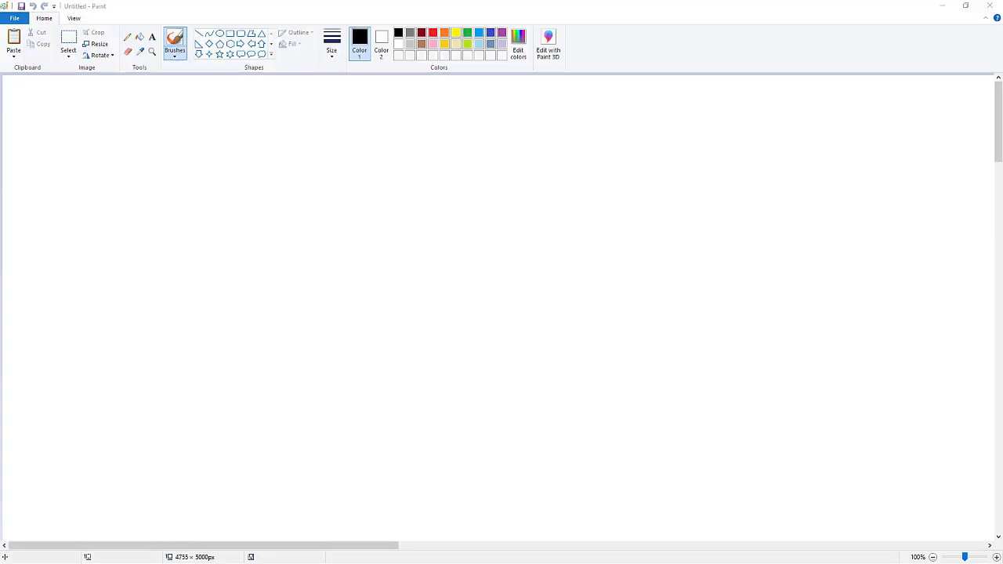
Step: Draw a large rectangle across the Paint canvas with a solid grey fill and grey colours
{"action": "left_click", "coordinate": [148, 14]}
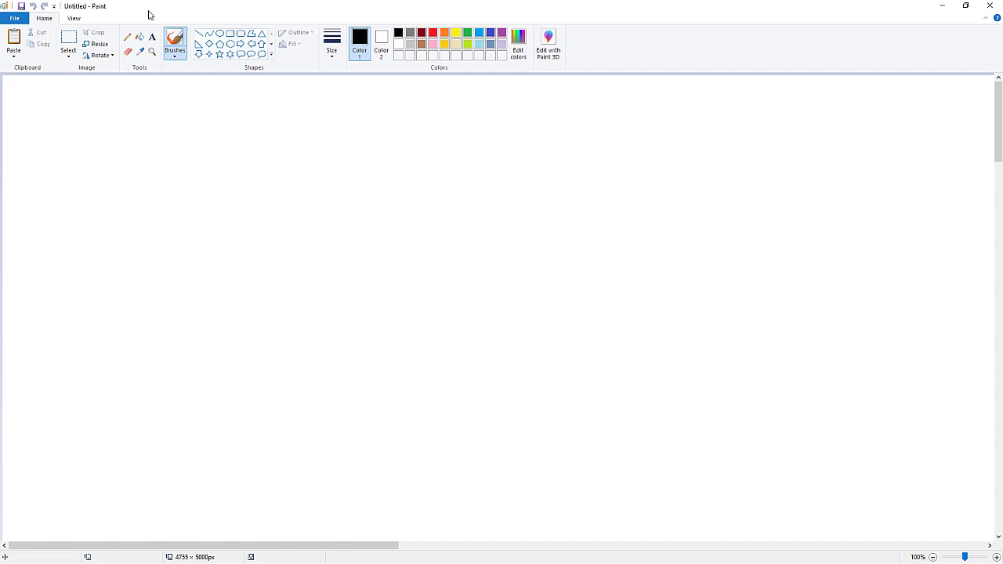
{"action": "left_click", "coordinate": [232, 38]}
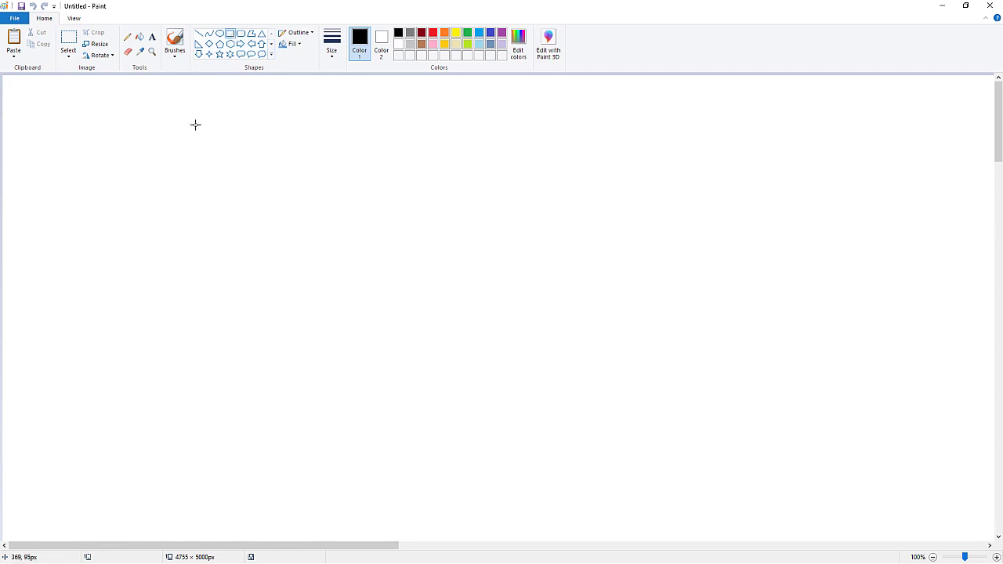
{"action": "left_click_drag", "start_coordinate": [101, 99], "coordinate": [681, 499]}
{"action": "left_click", "coordinate": [292, 44]}
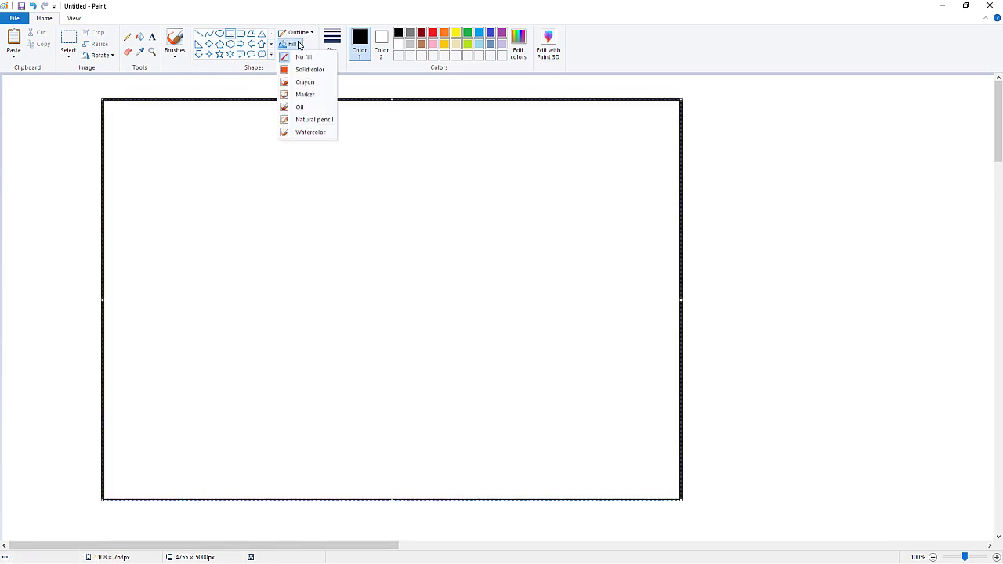
{"action": "left_click", "coordinate": [304, 70]}
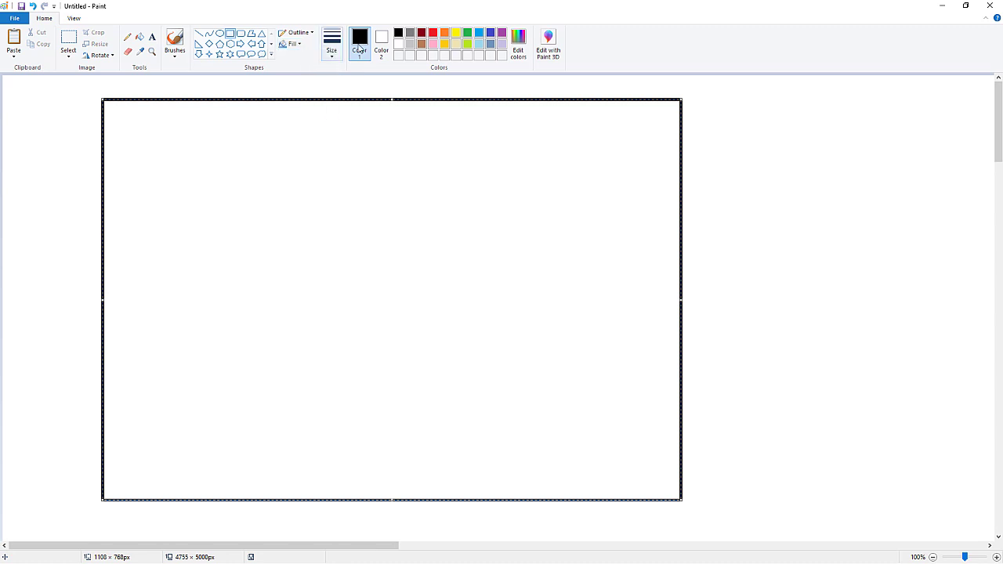
{"action": "left_click", "coordinate": [410, 33]}
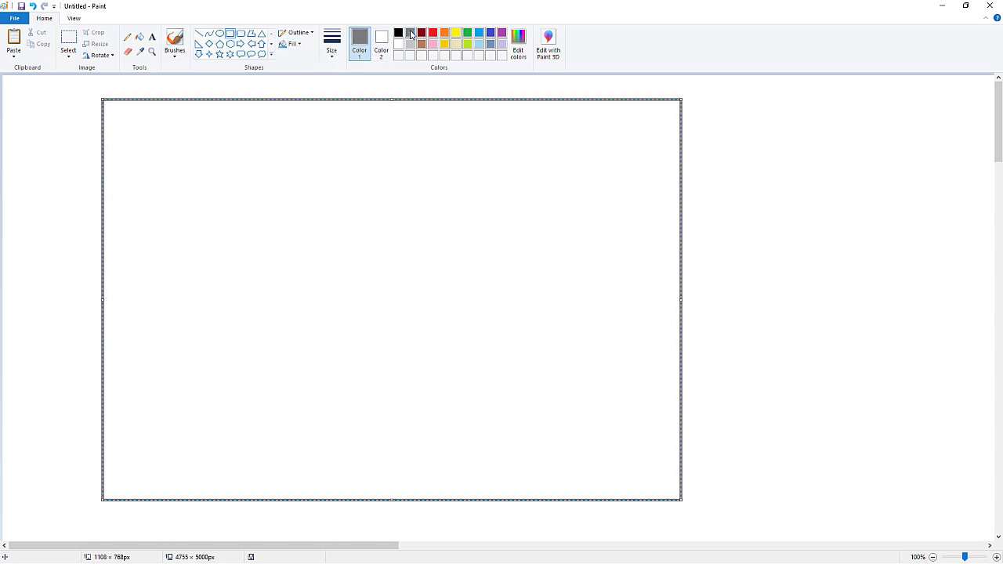
{"action": "left_click", "coordinate": [380, 44]}
{"action": "left_click", "coordinate": [411, 35]}
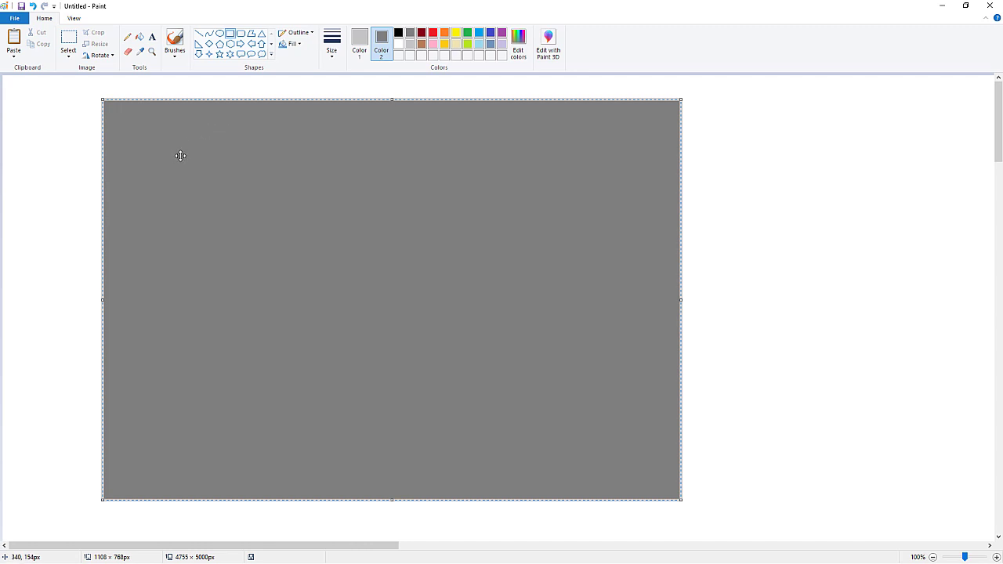
Step: Remove the rectangle's outline and add the word WATERMARK in white on the grey
{"action": "left_click", "coordinate": [296, 32]}
{"action": "left_click", "coordinate": [301, 45]}
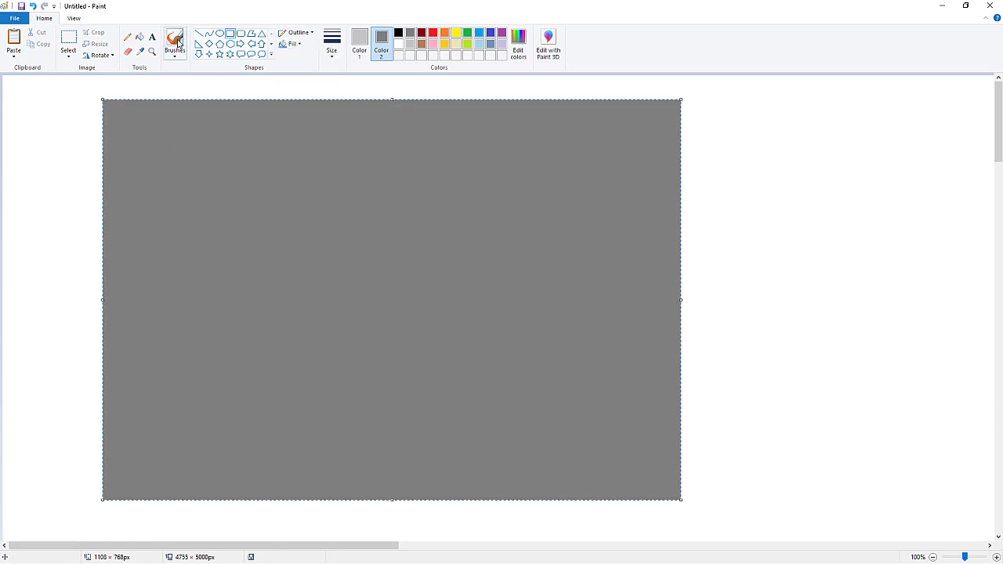
{"action": "left_click", "coordinate": [152, 38]}
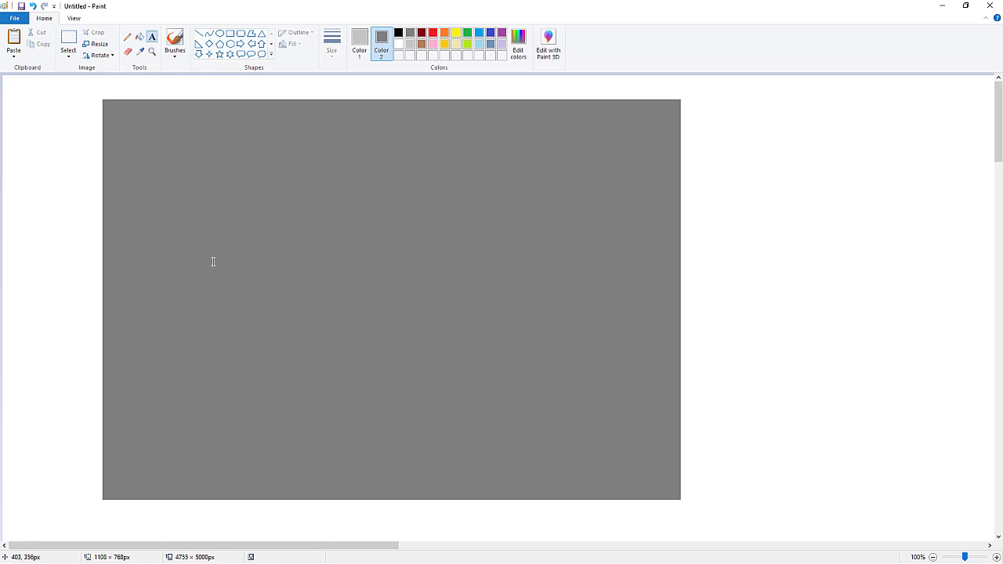
{"action": "left_click", "coordinate": [230, 285]}
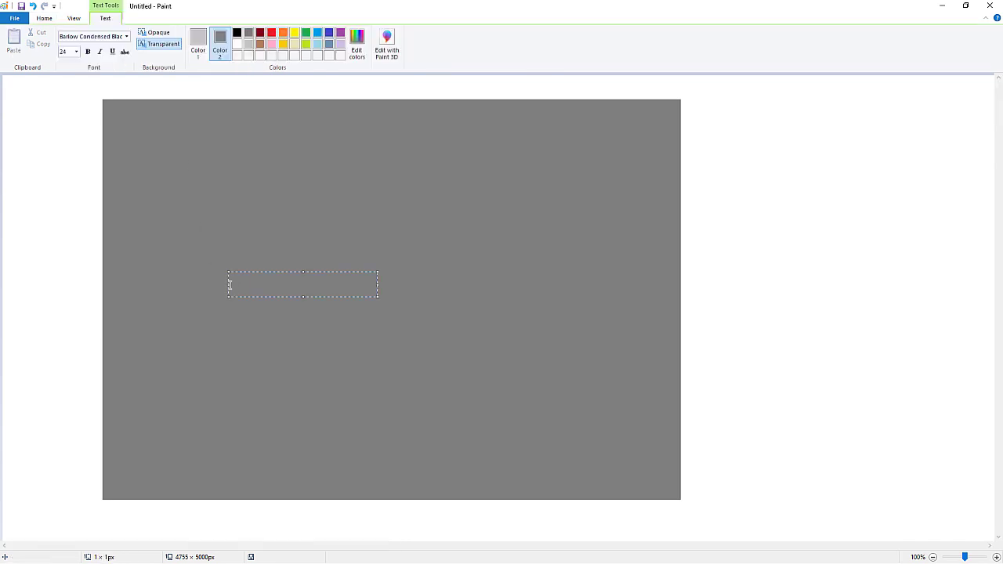
{"action": "type", "text": "WATERMARK"}
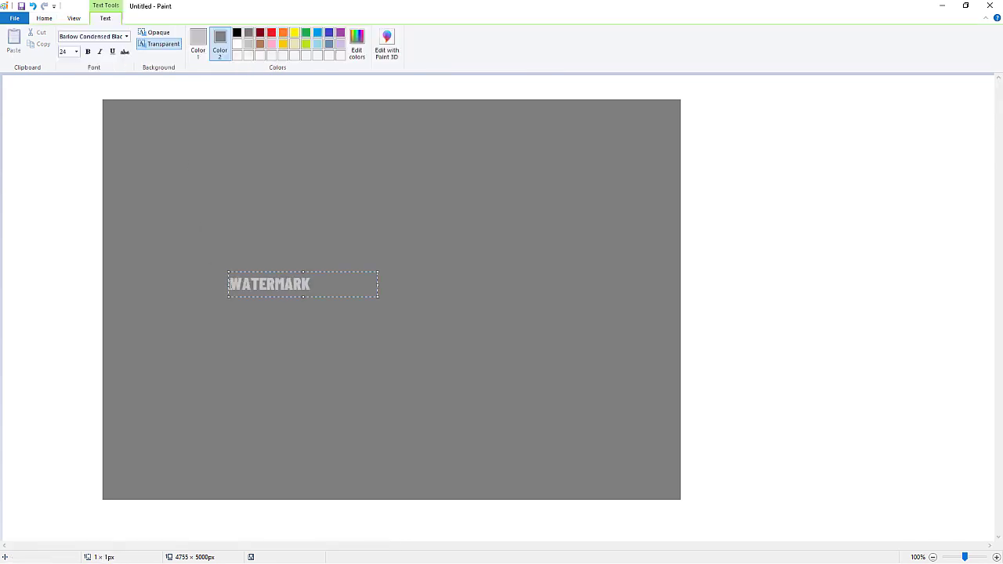
{"action": "key", "text": "ctrl+a"}
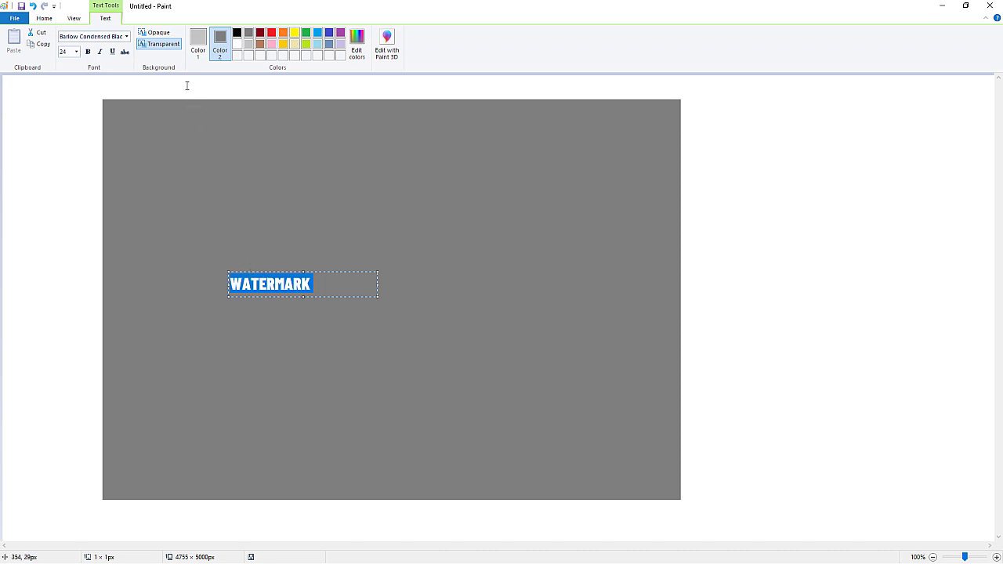
{"action": "left_click", "coordinate": [238, 44]}
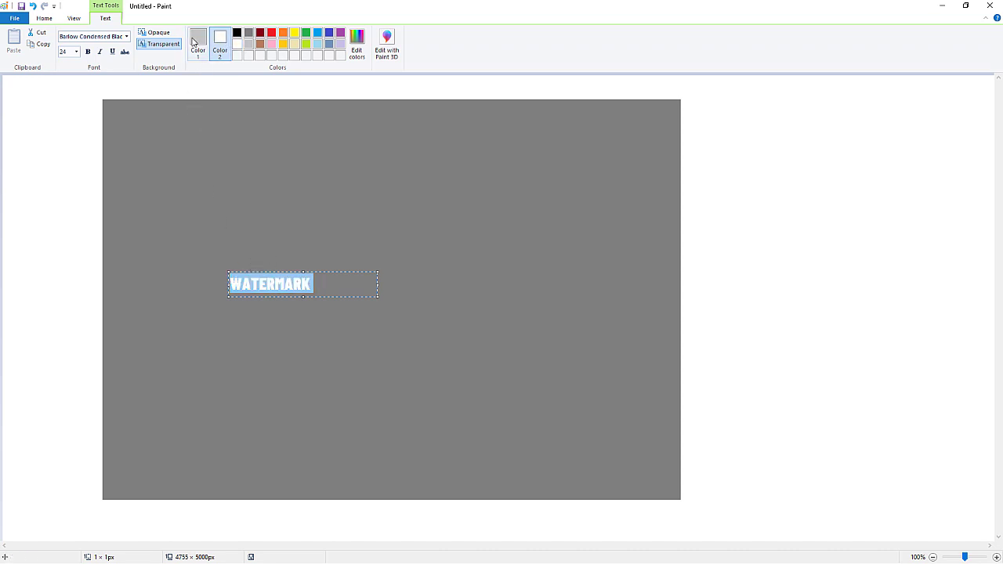
{"action": "left_click", "coordinate": [198, 43]}
{"action": "left_click", "coordinate": [237, 45]}
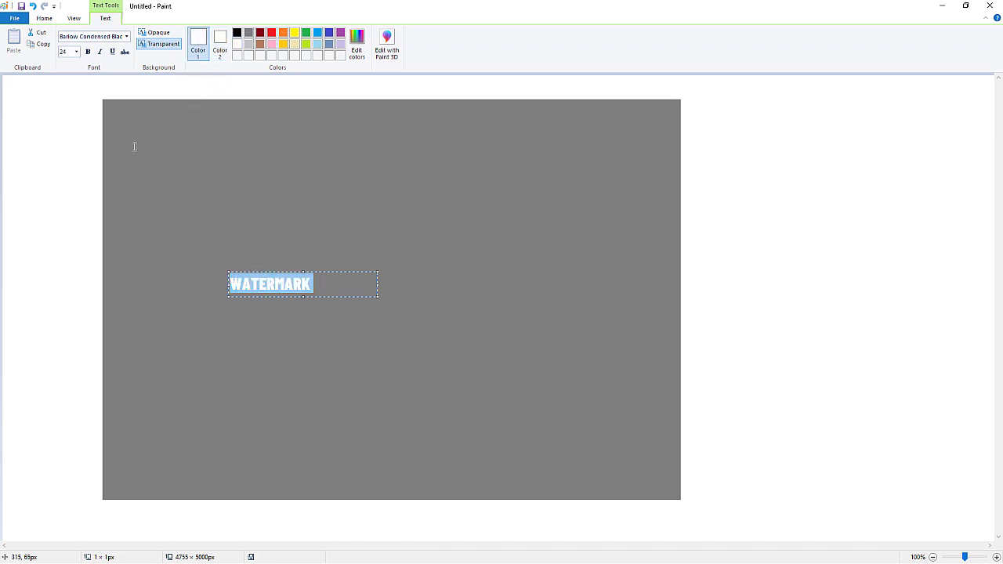
{"action": "left_click", "coordinate": [55, 134]}
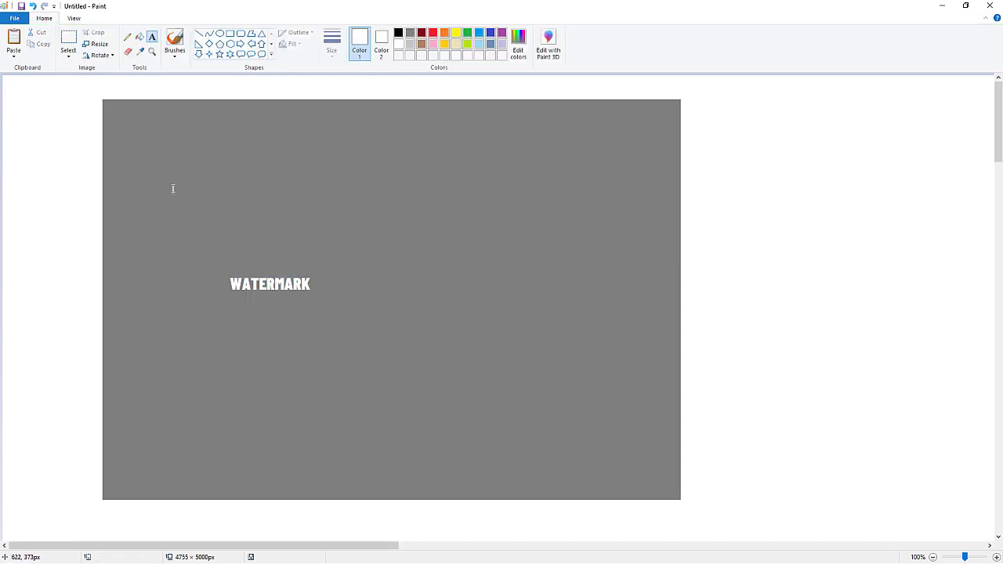
Step: Crop the image to the grey rectangle
{"action": "left_click", "coordinate": [71, 39]}
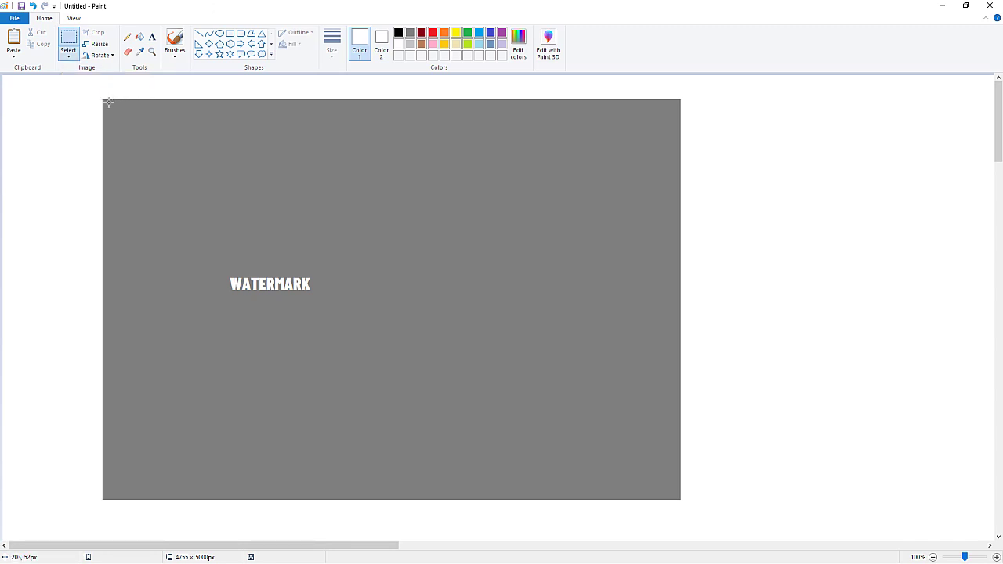
{"action": "left_click_drag", "start_coordinate": [107, 102], "coordinate": [675, 496]}
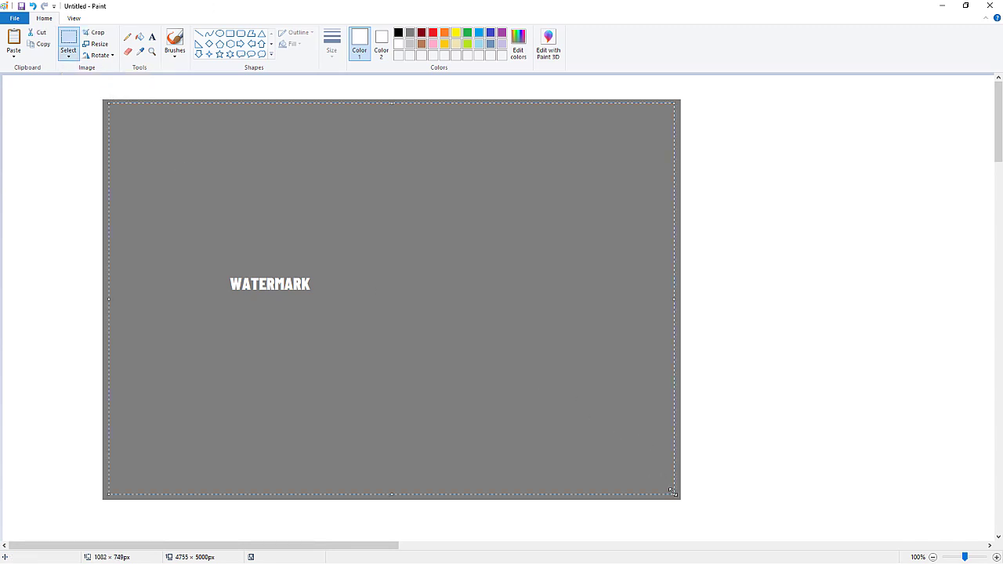
{"action": "left_click", "coordinate": [93, 36]}
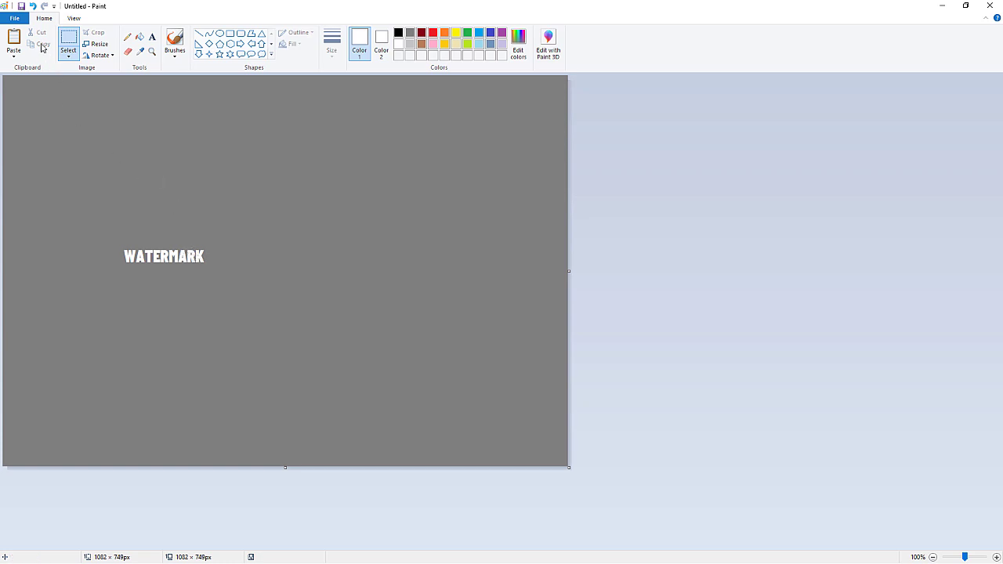
Step: Save the image as a PNG picture named Watermark5 in the _Misc folder
{"action": "left_click", "coordinate": [14, 18]}
{"action": "mouse_move", "coordinate": [47, 105]}
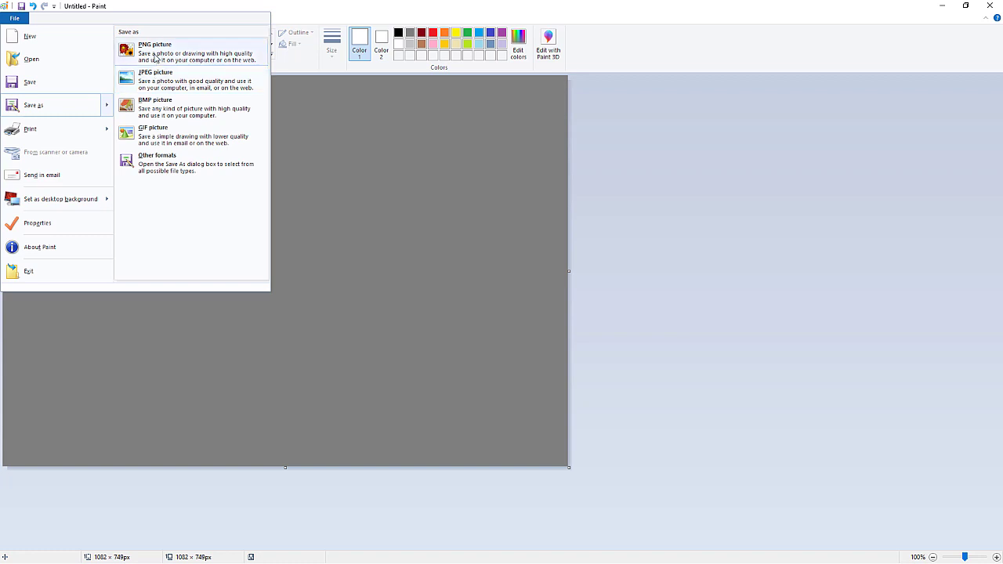
{"action": "left_click", "coordinate": [155, 57]}
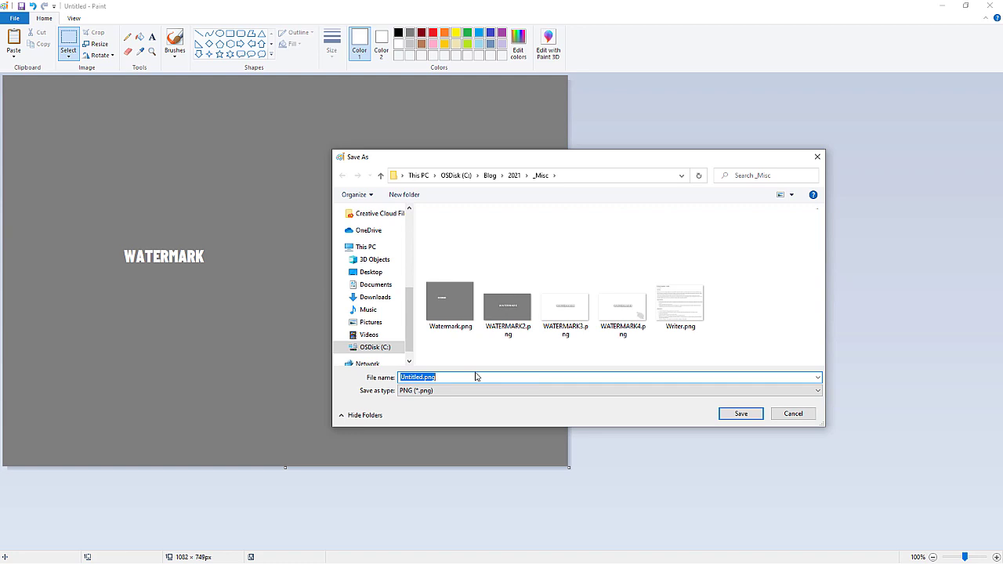
{"action": "type", "text": "Wat"}
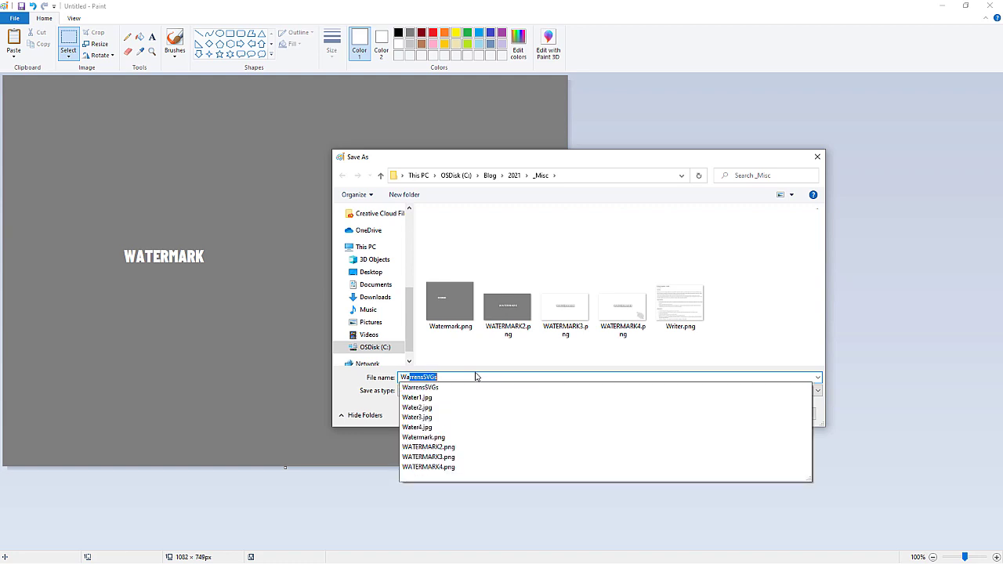
{"action": "type", "text": "ermar"}
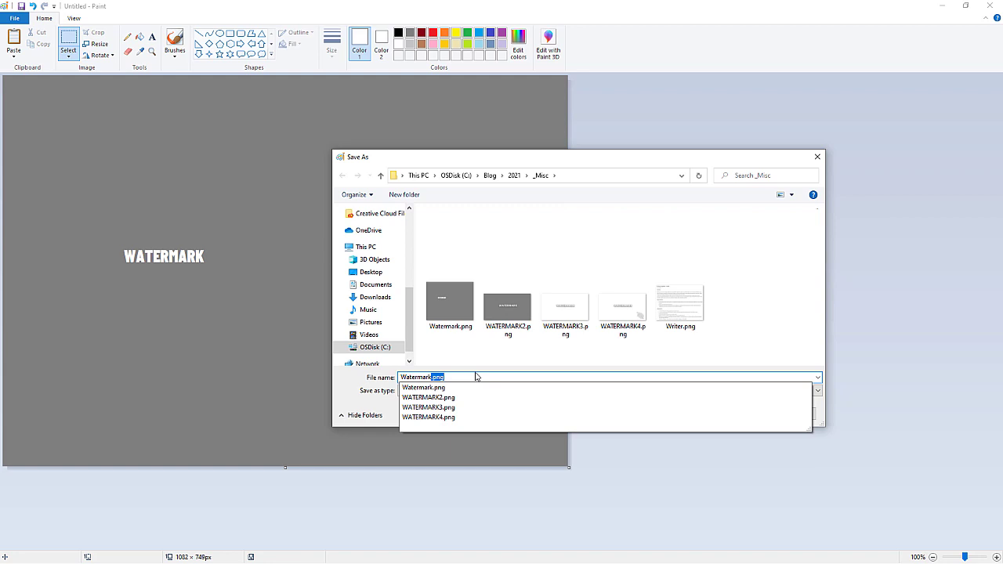
{"action": "type", "text": "k5"}
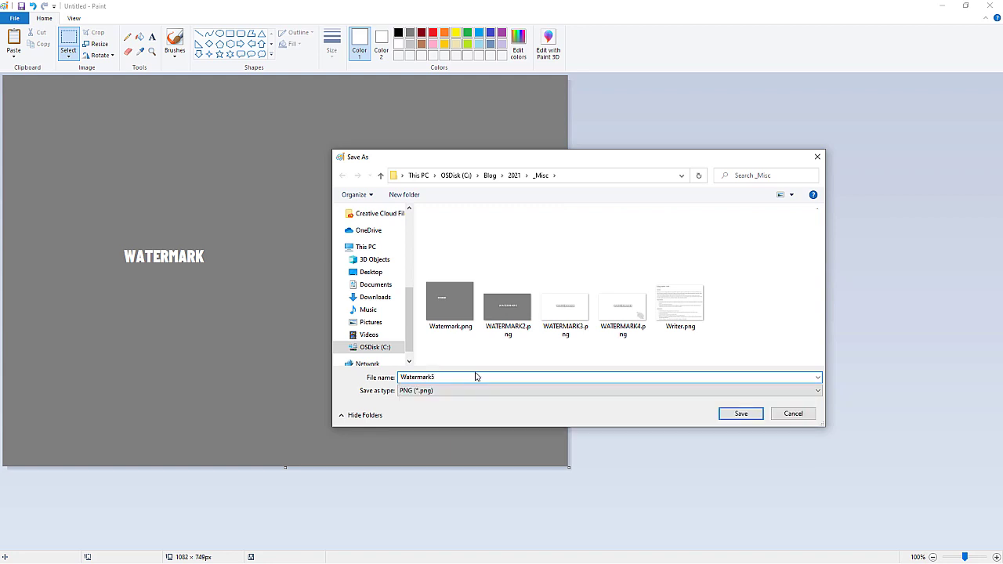
{"action": "left_click", "coordinate": [742, 414]}
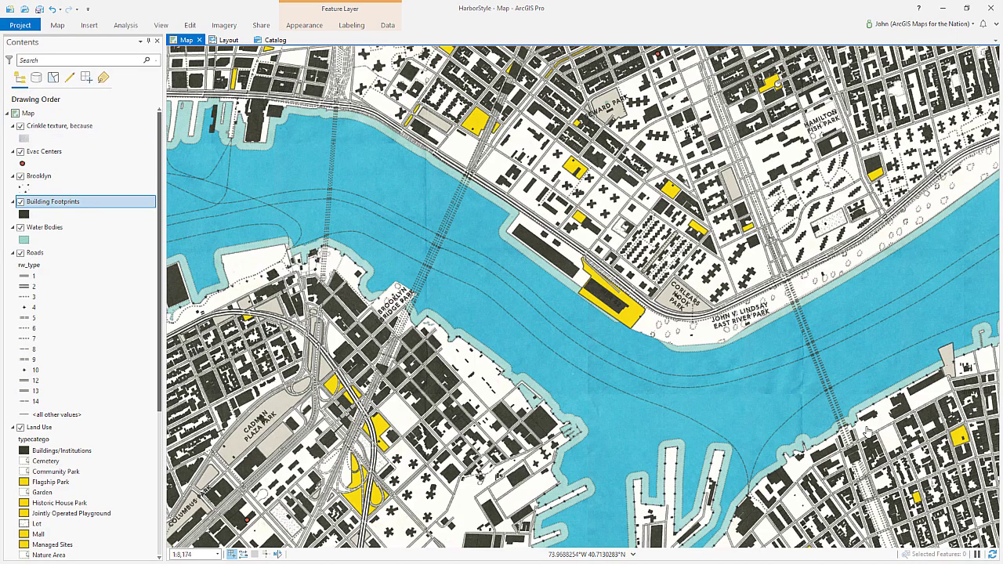
Step: Add the Living Atlas 'Global Background' layer to the map through Add Data
{"action": "scroll", "coordinate": [564, 324], "scroll_direction": "down", "scroll_amount": 2}
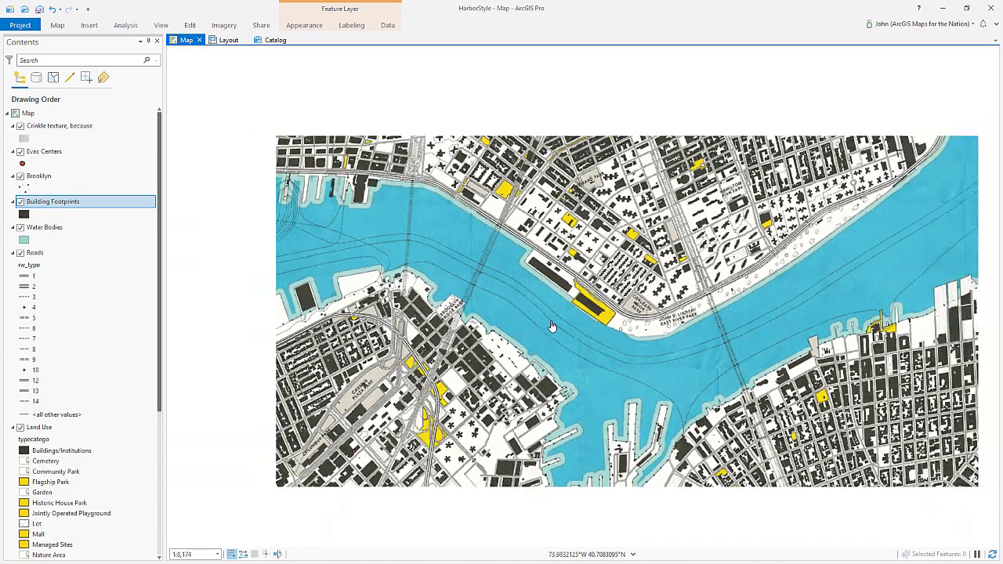
{"action": "scroll", "coordinate": [552, 326], "scroll_direction": "up", "scroll_amount": 2}
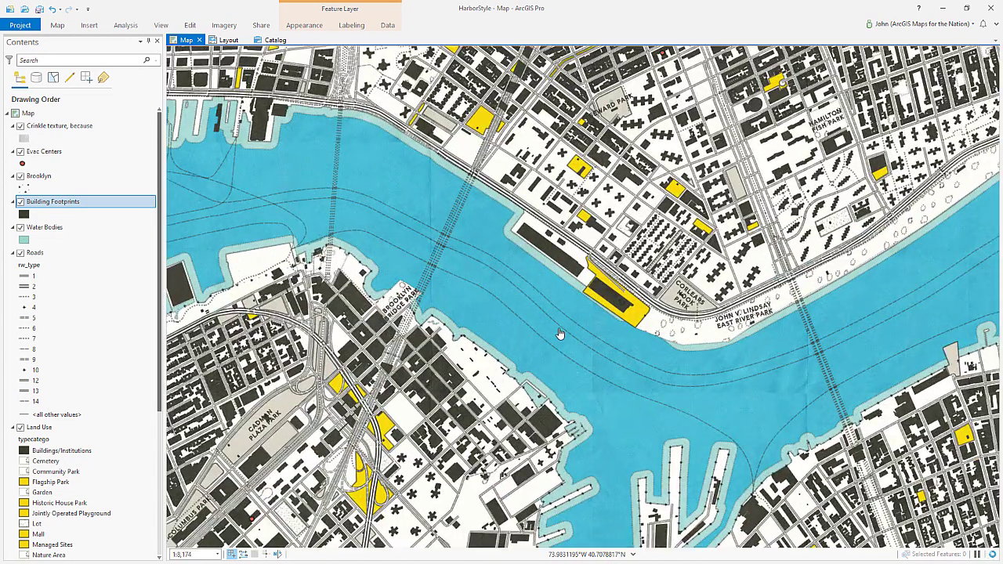
{"action": "scroll", "coordinate": [561, 334], "scroll_direction": "down", "scroll_amount": 2}
{"action": "scroll", "coordinate": [561, 334], "scroll_direction": "up", "scroll_amount": 1}
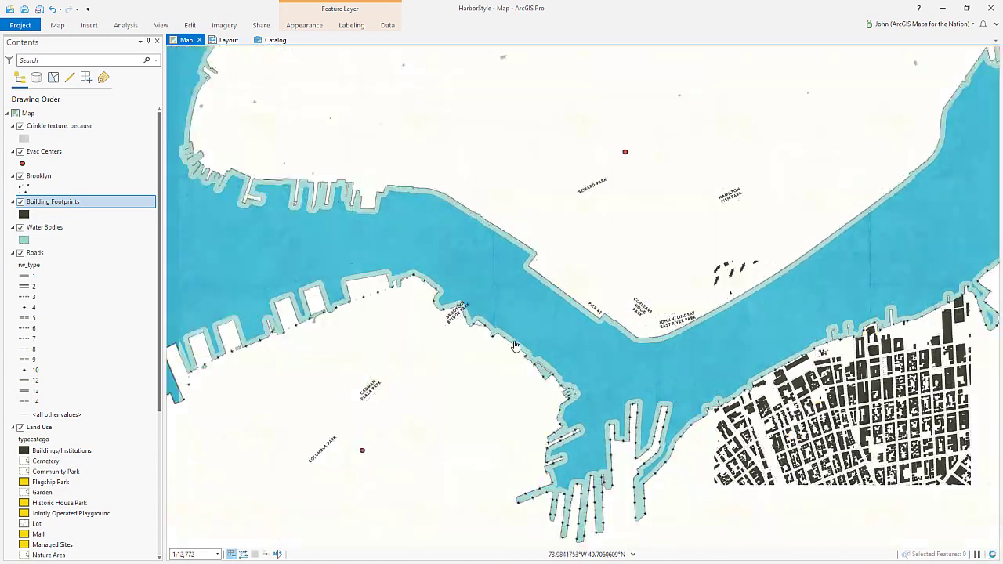
{"action": "left_click", "coordinate": [31, 113]}
{"action": "right_click", "coordinate": [47, 113]}
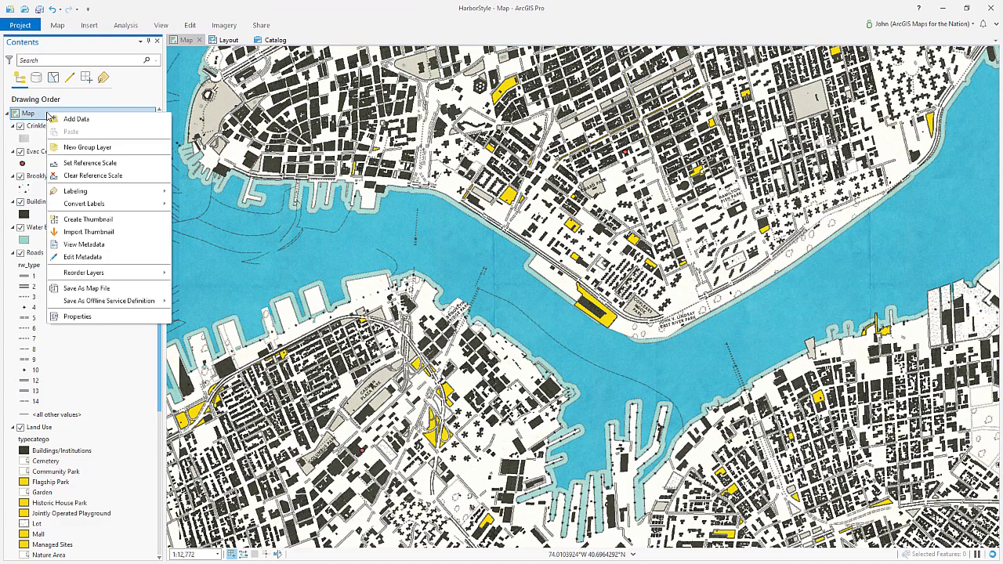
{"action": "left_click", "coordinate": [74, 119]}
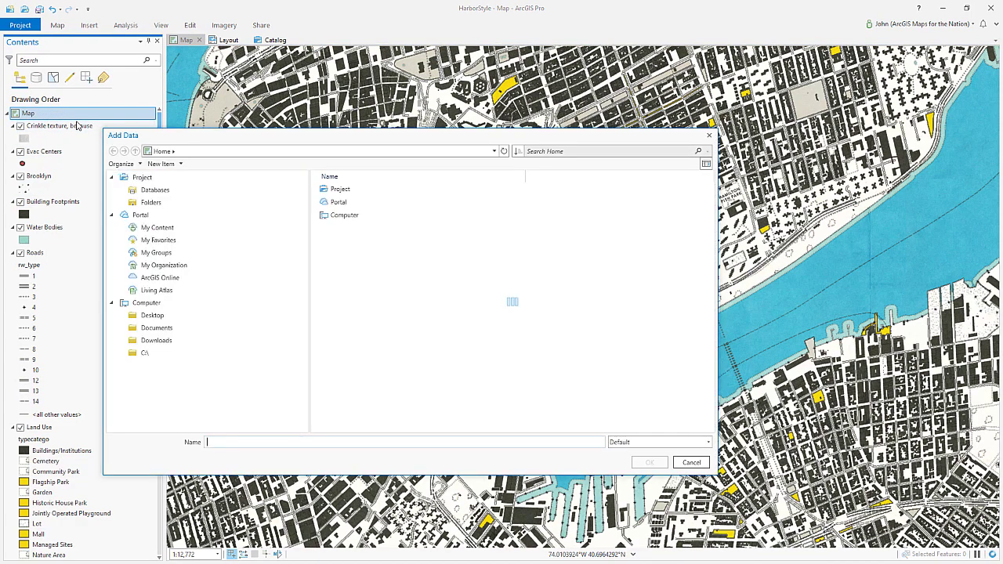
{"action": "left_click", "coordinate": [249, 294]}
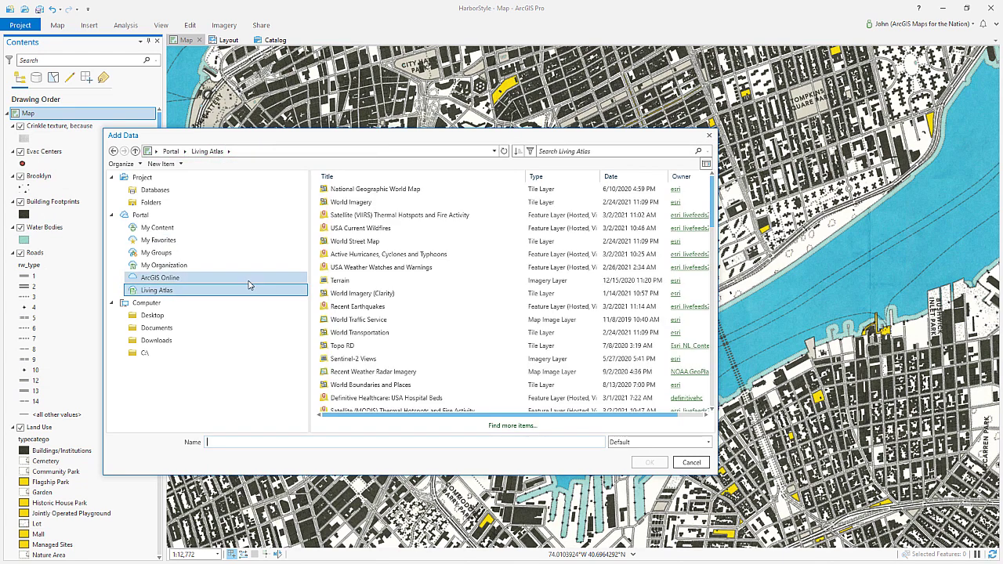
{"action": "left_click", "coordinate": [570, 154]}
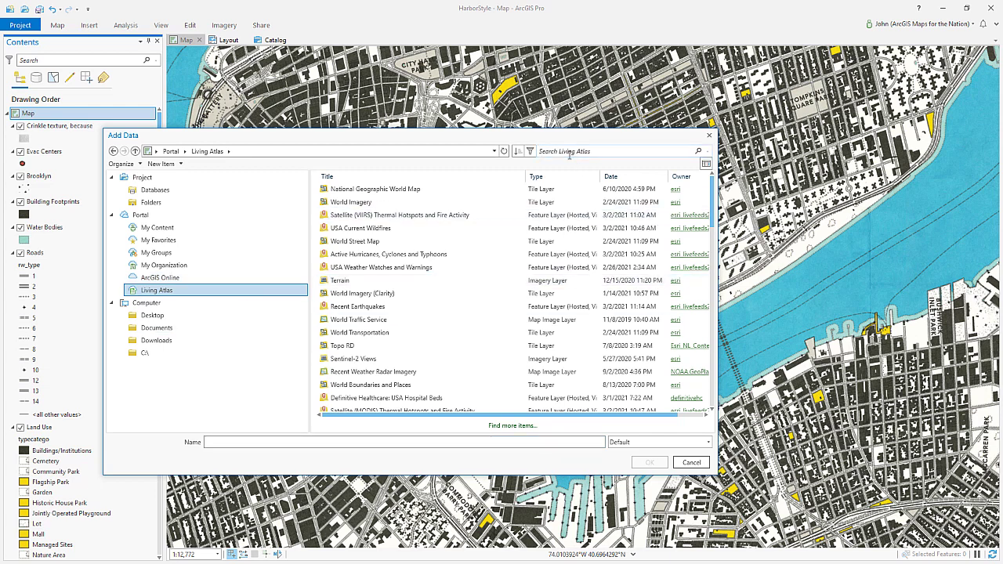
{"action": "type", "text": "global back"}
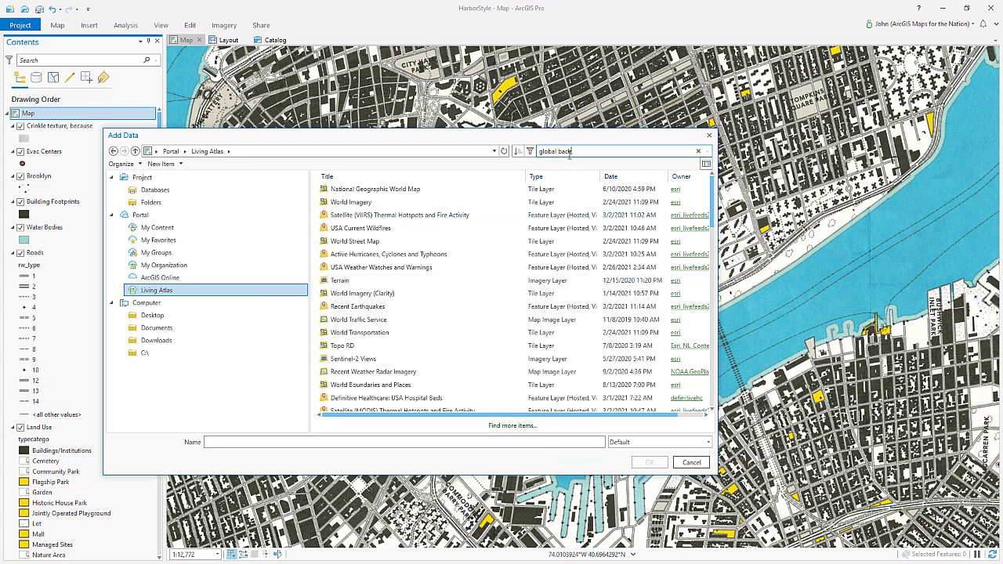
{"action": "type", "text": "ground"}
{"action": "key", "text": "Return"}
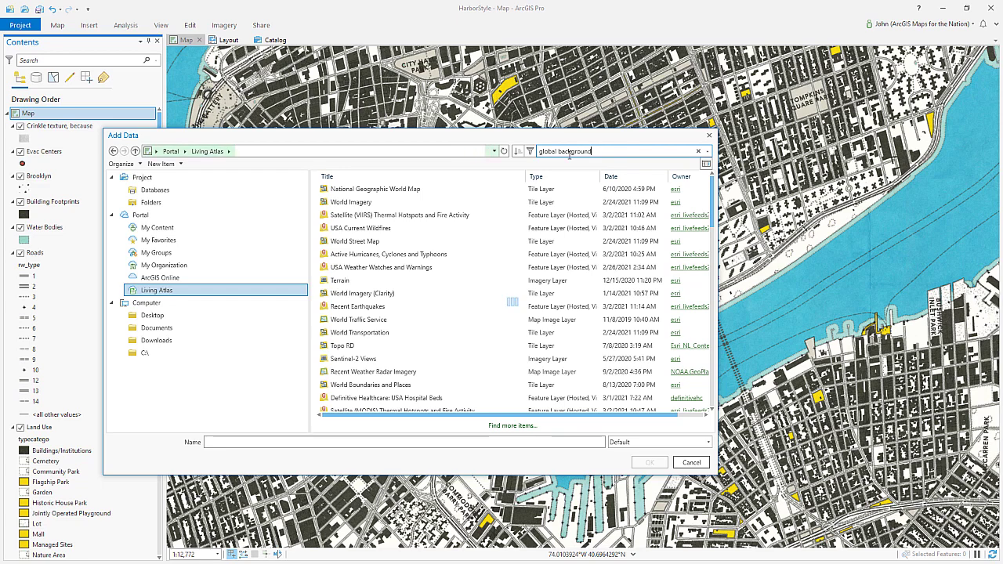
{"action": "left_click", "coordinate": [349, 191]}
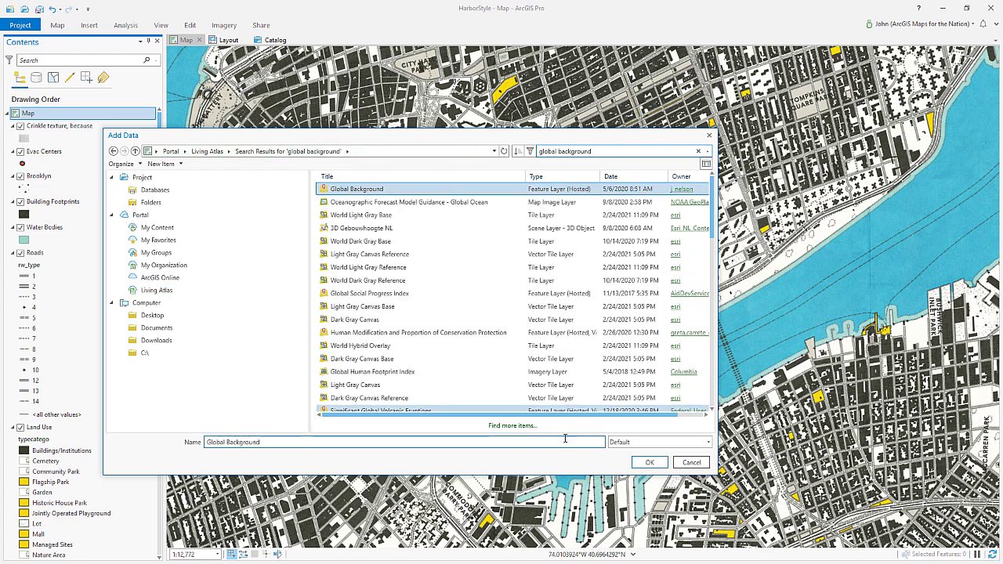
{"action": "left_click", "coordinate": [650, 462]}
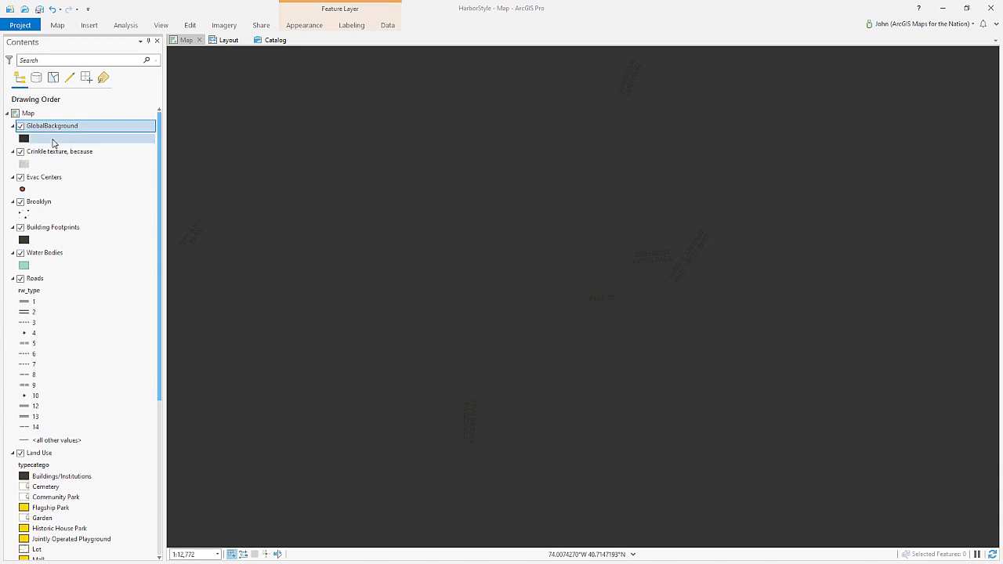
Step: Change the GlobalBackground symbol to a picture fill with Picture quality and 400 pt size
{"action": "left_click", "coordinate": [24, 139]}
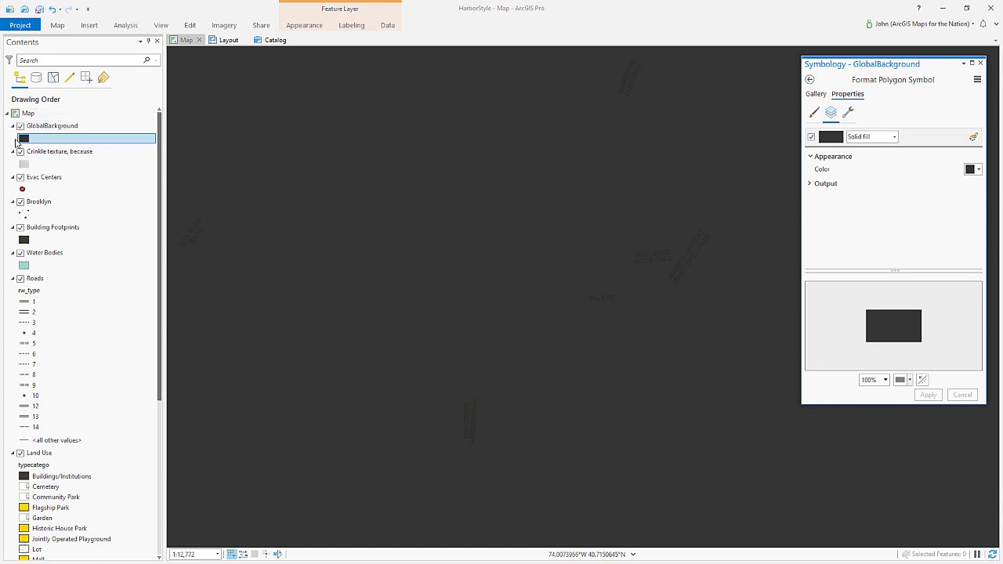
{"action": "left_click", "coordinate": [895, 138]}
{"action": "left_click", "coordinate": [877, 179]}
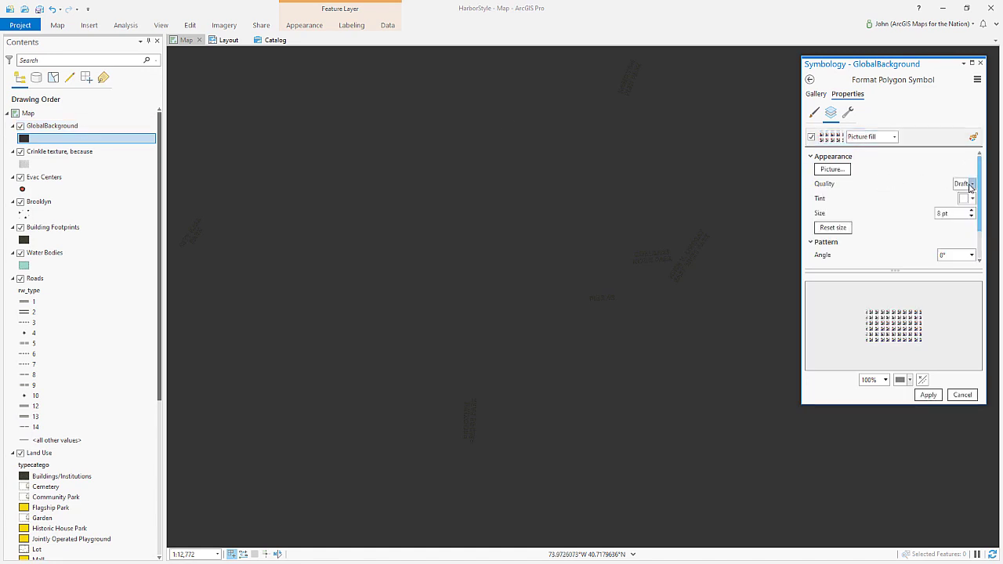
{"action": "left_click", "coordinate": [965, 186]}
{"action": "left_click", "coordinate": [963, 205]}
{"action": "left_click", "coordinate": [950, 214]}
{"action": "type", "text": "400"}
{"action": "key", "text": "Tab"}
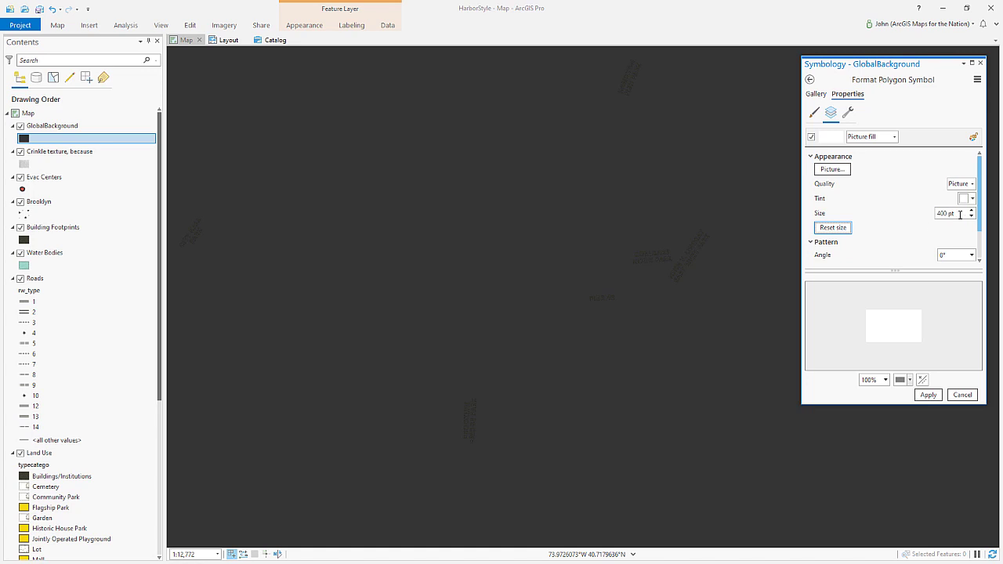
Step: Use Watermark5.png as the fill image and apply it to the layer
{"action": "left_click", "coordinate": [833, 170]}
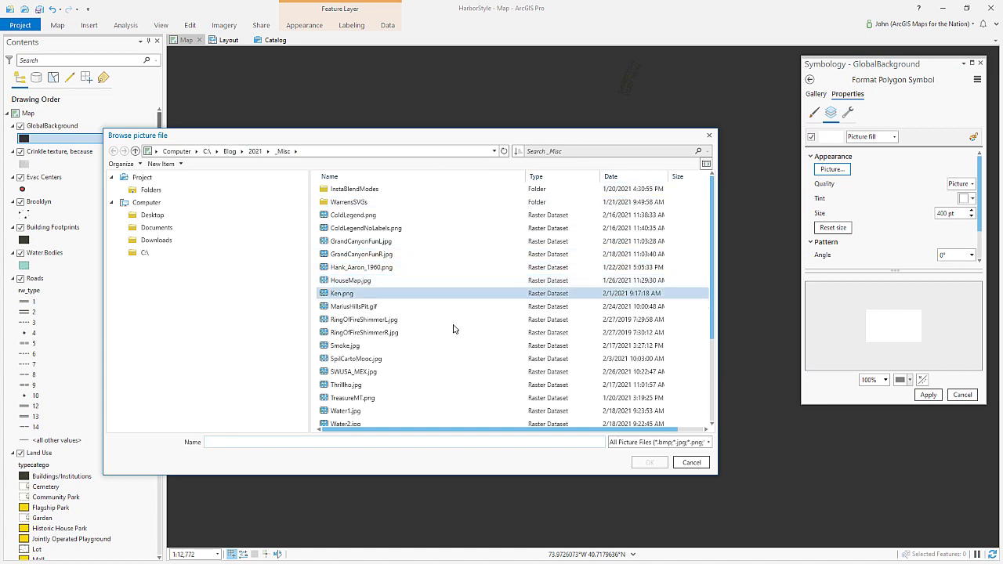
{"action": "scroll", "coordinate": [437, 357], "scroll_direction": "down", "scroll_amount": 3}
{"action": "left_click", "coordinate": [403, 385]}
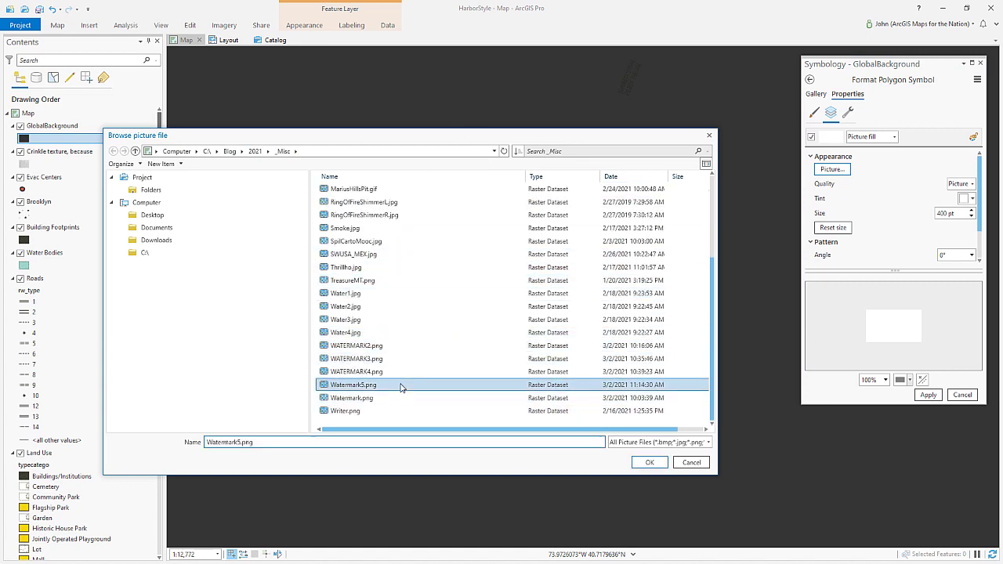
{"action": "left_click", "coordinate": [649, 463]}
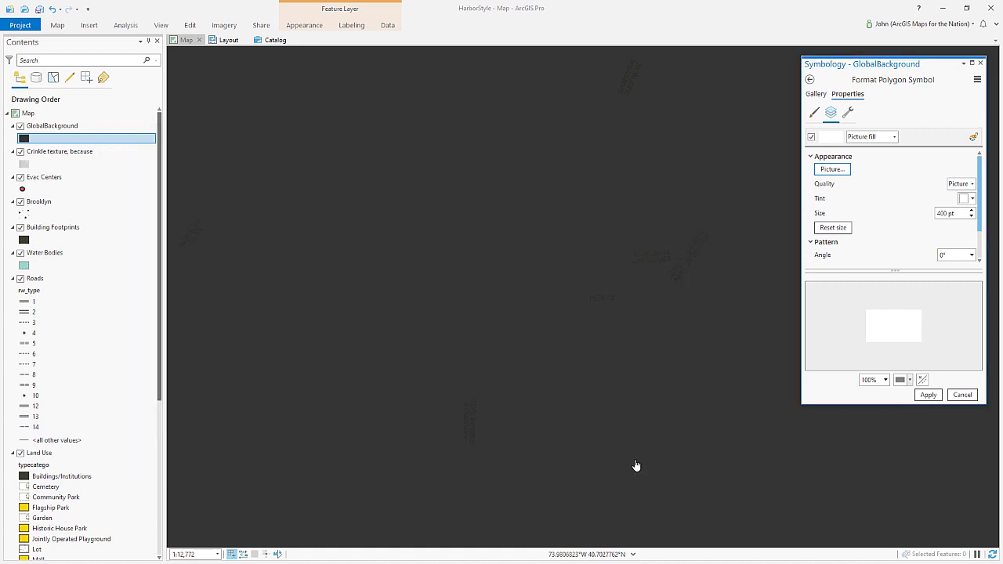
{"action": "left_click", "coordinate": [928, 395]}
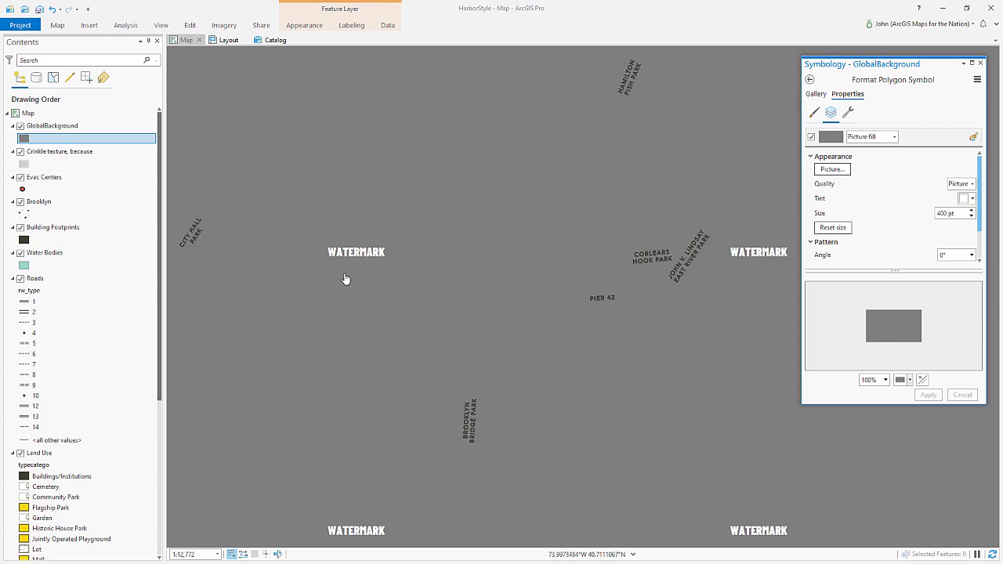
Step: Set the GlobalBackground layer's blend mode to Overlay
{"action": "left_click", "coordinate": [99, 129]}
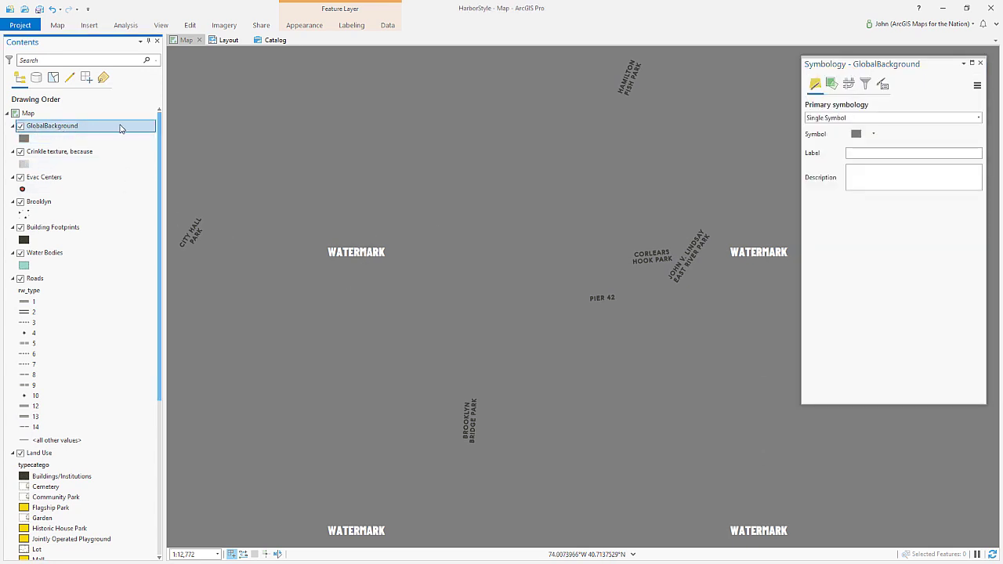
{"action": "left_click", "coordinate": [306, 26]}
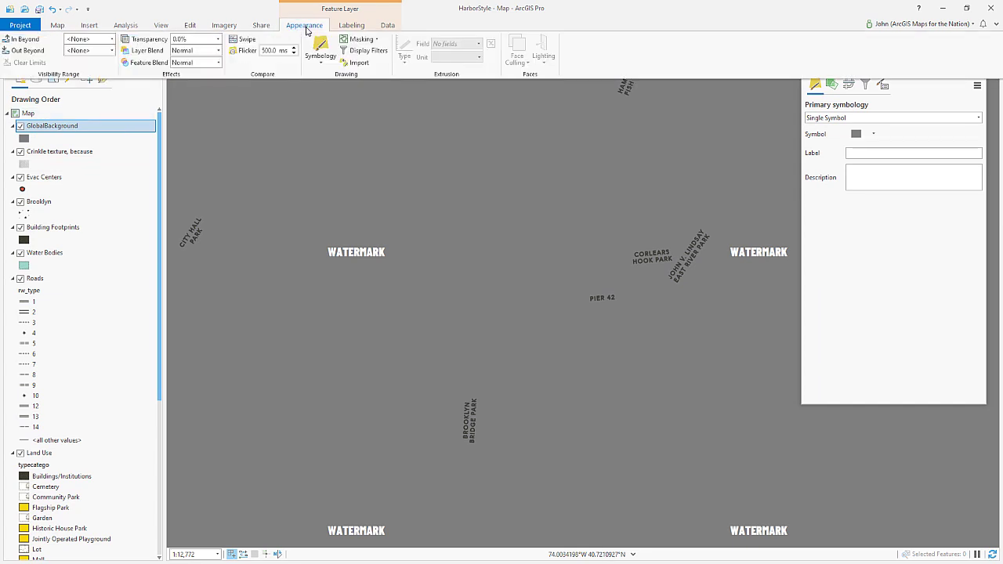
{"action": "left_click", "coordinate": [219, 51]}
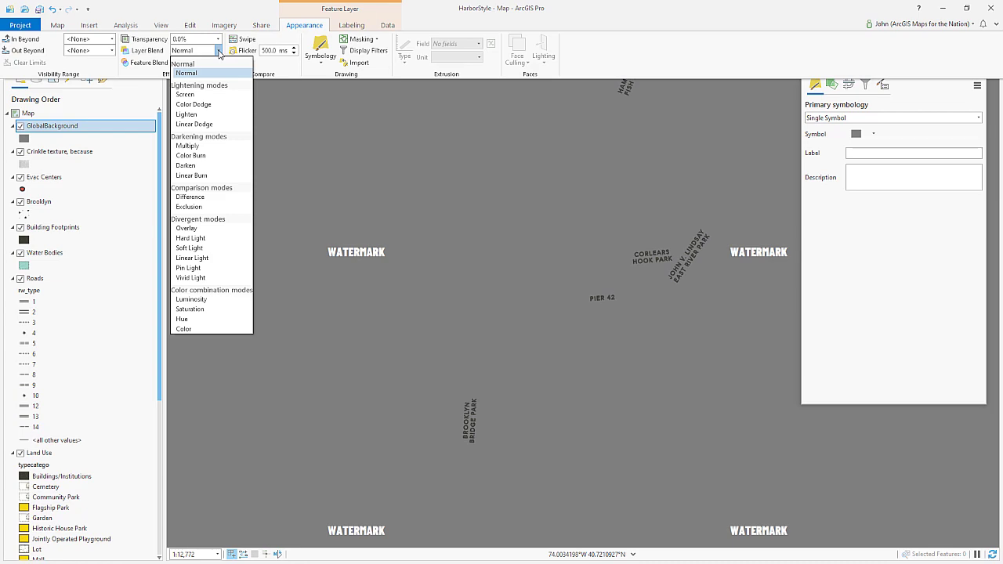
{"action": "left_click", "coordinate": [192, 229]}
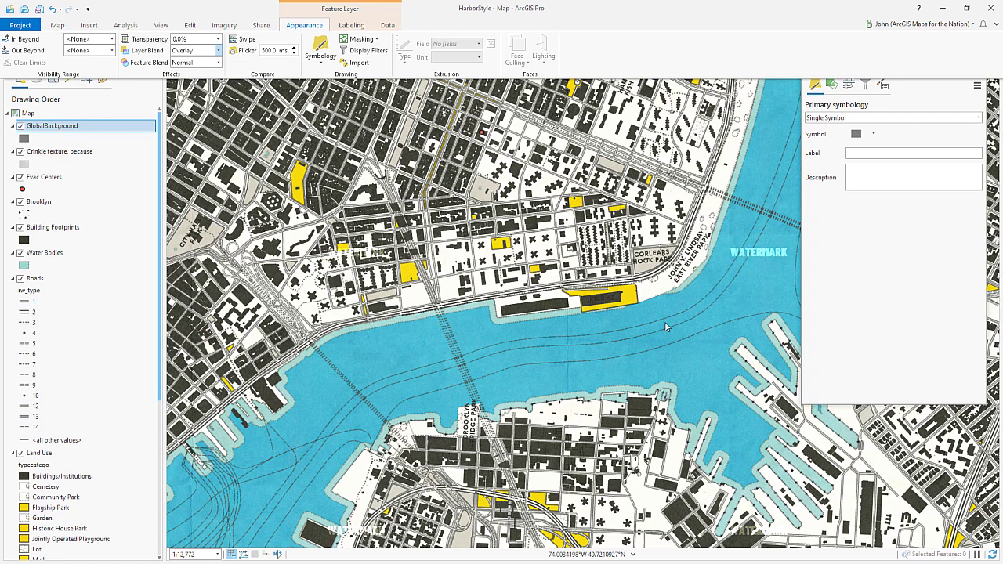
{"action": "scroll", "coordinate": [410, 289], "scroll_direction": "down", "scroll_amount": 2}
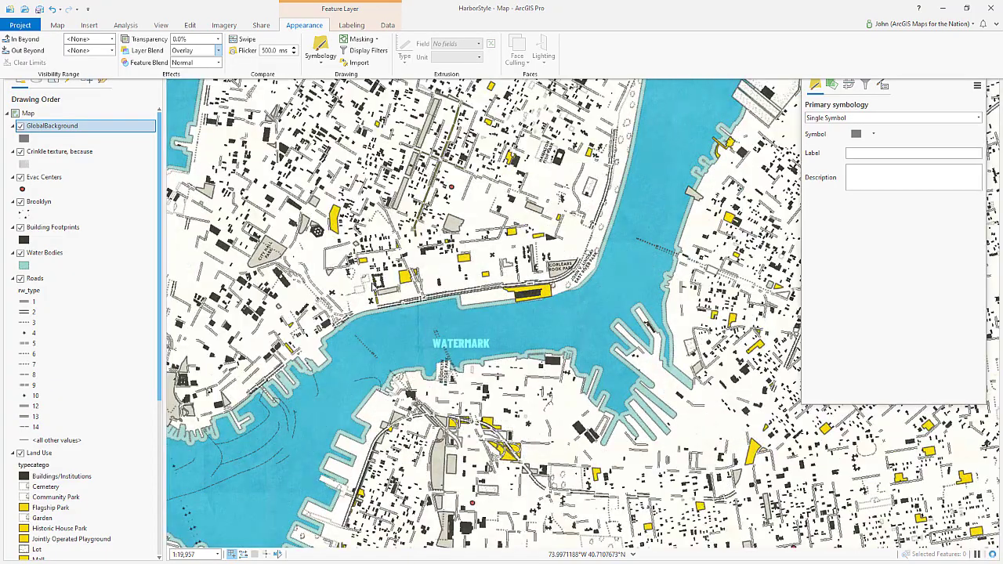
{"action": "scroll", "coordinate": [376, 274], "scroll_direction": "down", "scroll_amount": 2}
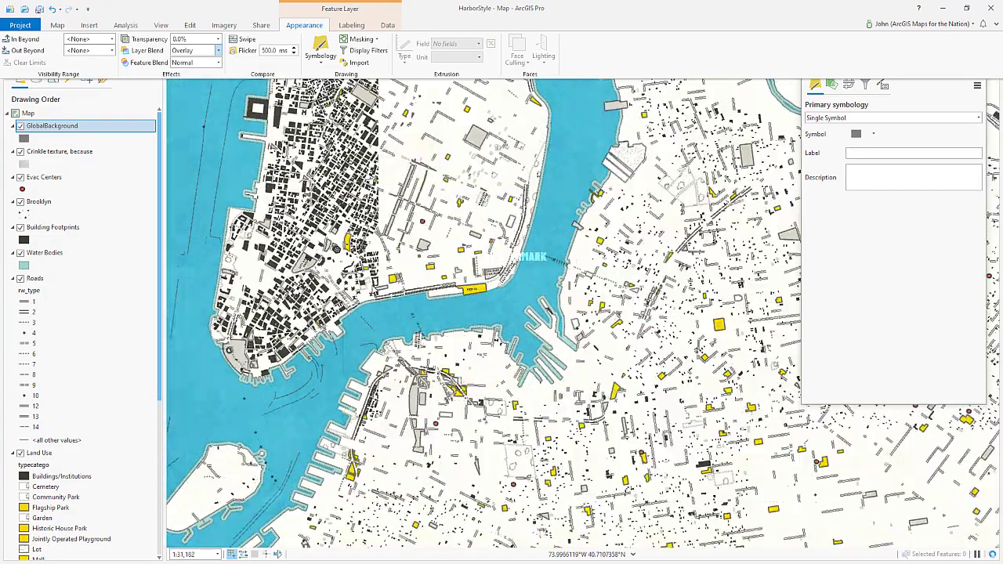
Step: Rotate the watermark picture fill to a 25° pattern angle, apply it, and check the map
{"action": "left_click", "coordinate": [447, 321]}
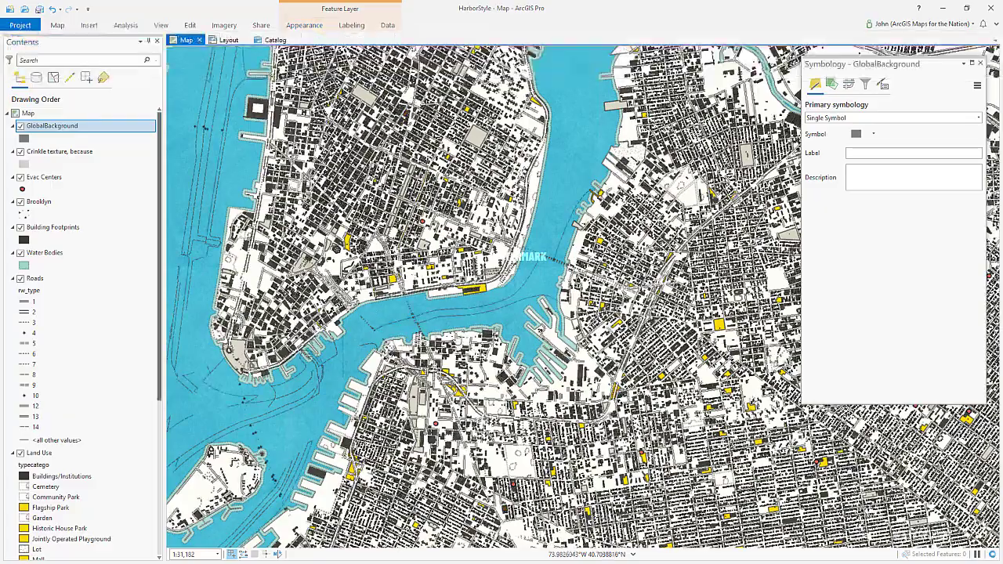
{"action": "left_click_drag", "start_coordinate": [447, 321], "coordinate": [595, 373]}
{"action": "scroll", "coordinate": [596, 373], "scroll_direction": "up", "scroll_amount": 2}
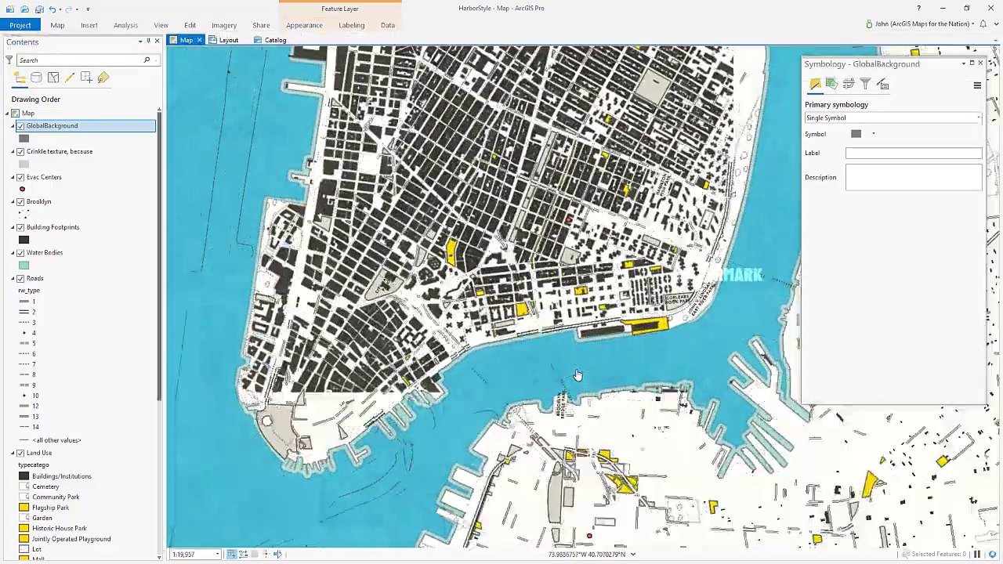
{"action": "left_click", "coordinate": [857, 134]}
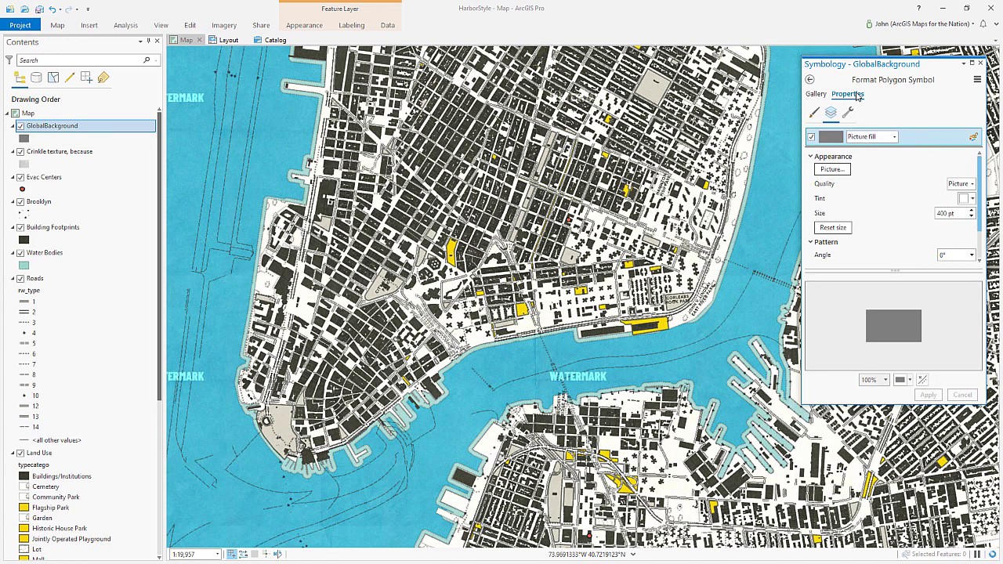
{"action": "left_click", "coordinate": [945, 256]}
{"action": "type", "text": "25"}
{"action": "key", "text": "Tab"}
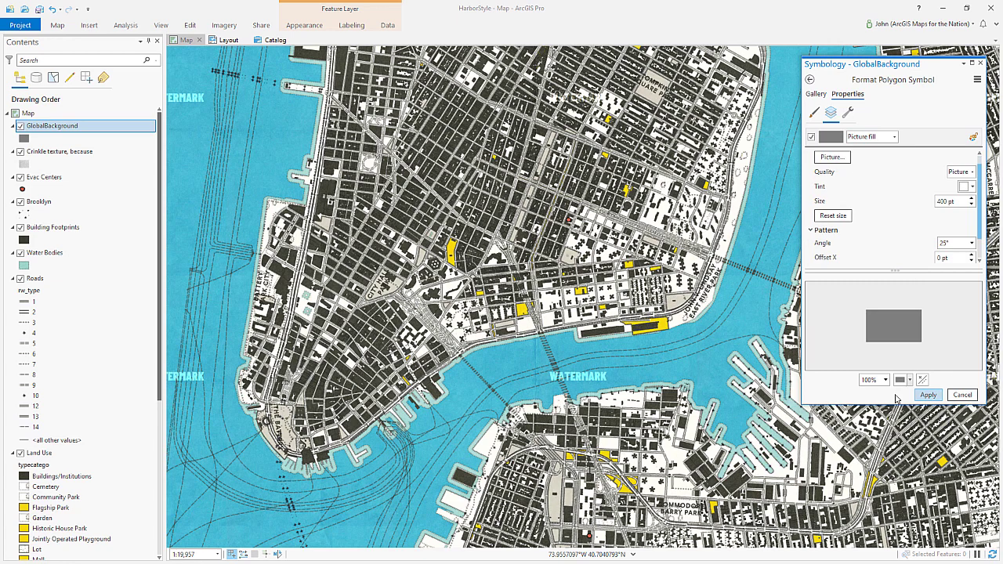
{"action": "left_click", "coordinate": [926, 395]}
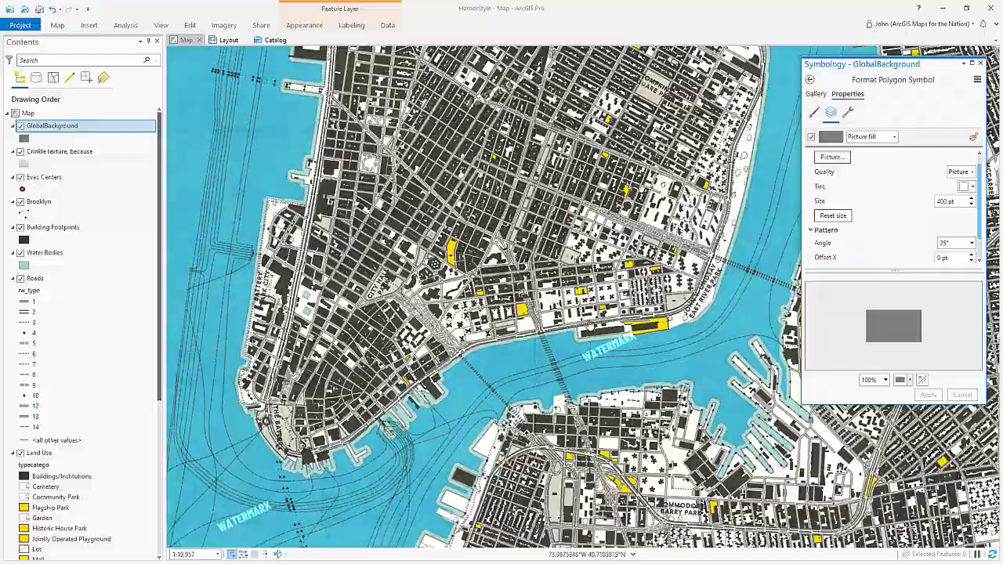
{"action": "mouse_move", "coordinate": [580, 329]}
{"action": "left_mouse_down"}
{"action": "mouse_move", "coordinate": [400, 369]}
{"action": "mouse_move", "coordinate": [372, 428]}
{"action": "mouse_move", "coordinate": [235, 454]}
{"action": "left_mouse_up"}
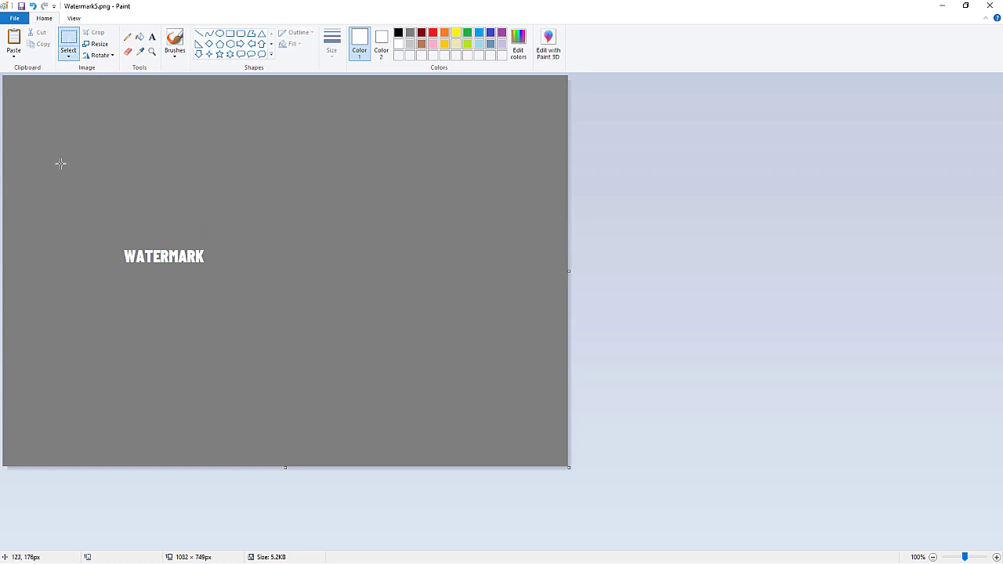
Step: Crop Watermark5.png to a 579 × 403 px area around the WATERMARK text
{"action": "left_click_drag", "start_coordinate": [48, 152], "coordinate": [351, 362]}
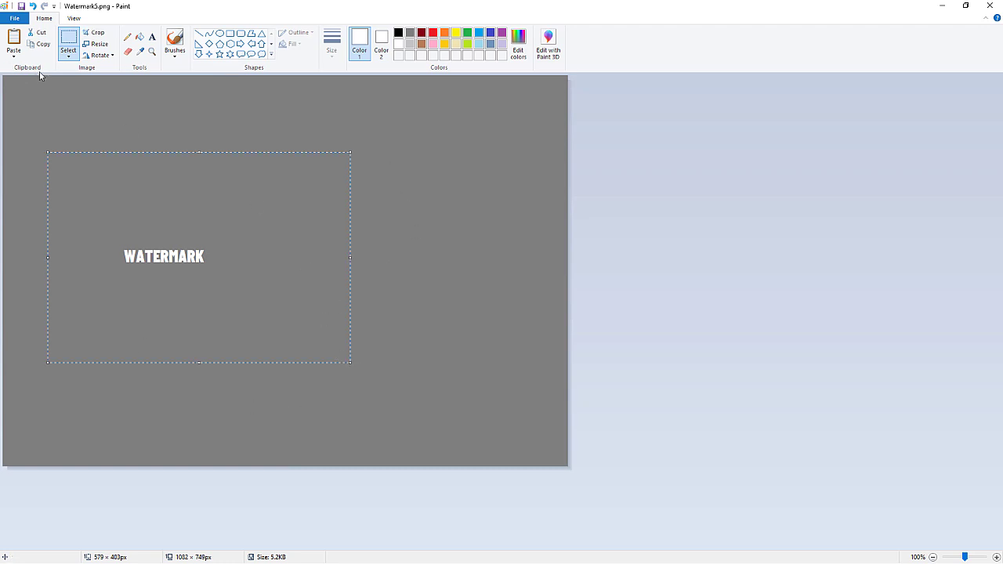
{"action": "left_click", "coordinate": [94, 32]}
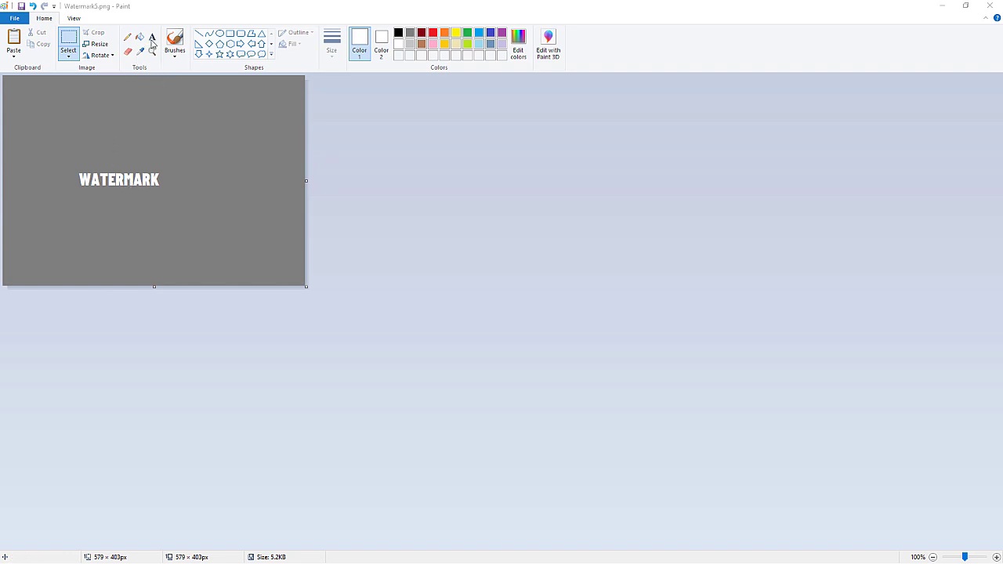
Step: Add the text WAERMARK in black below the white WATERMARK
{"action": "left_click", "coordinate": [108, 234]}
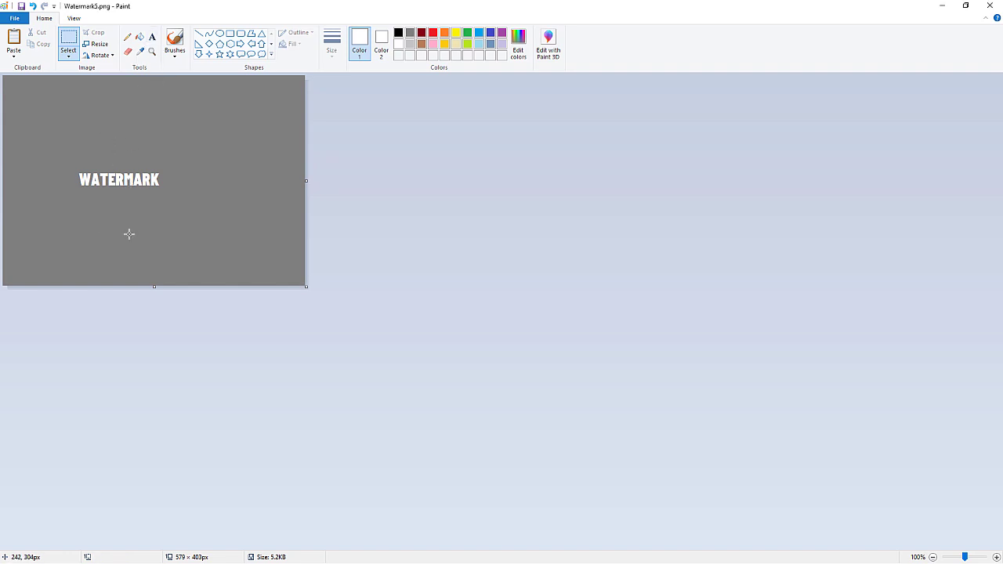
{"action": "left_click", "coordinate": [152, 37]}
{"action": "left_click", "coordinate": [122, 232]}
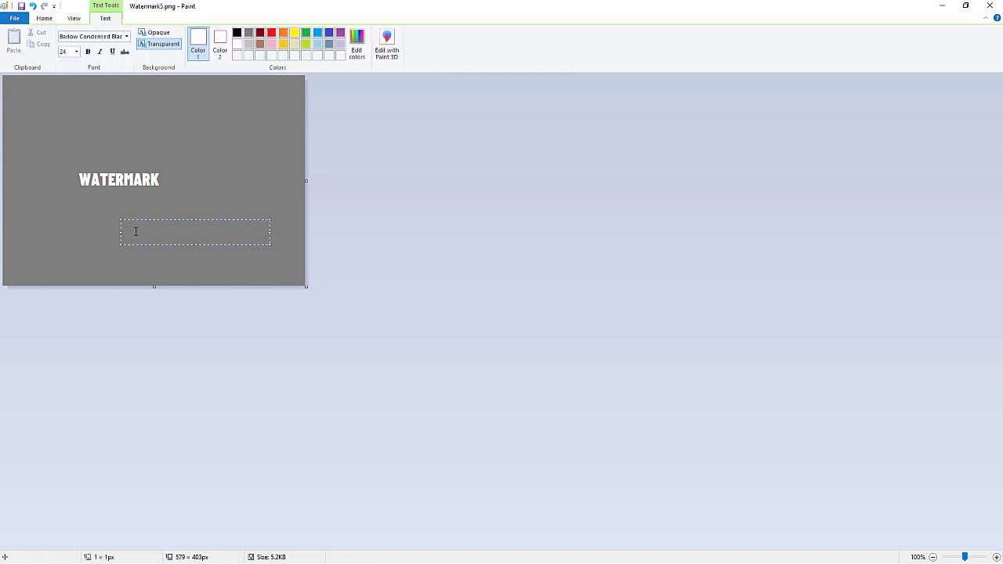
{"action": "type", "text": "WAERMAR"}
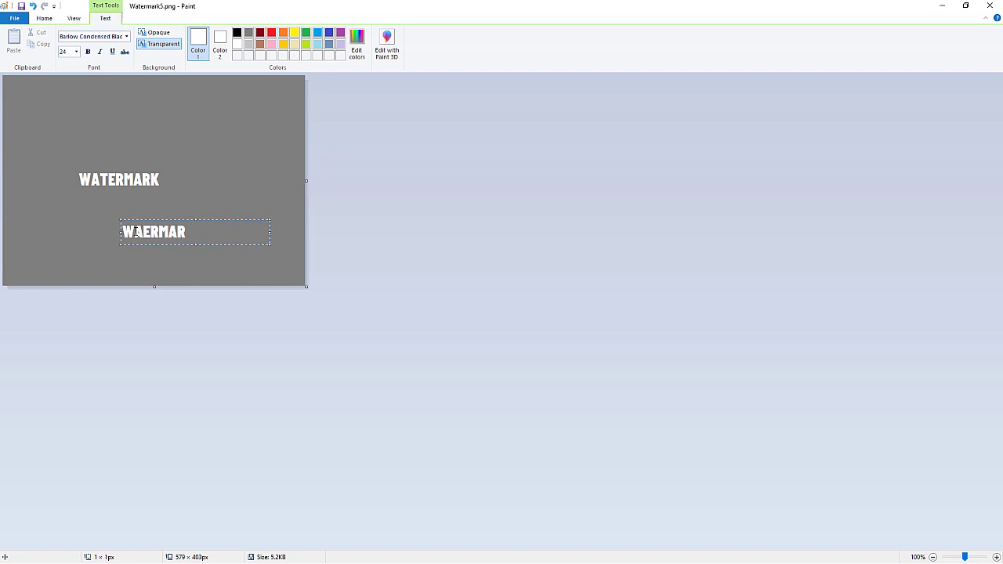
{"action": "type", "text": "K"}
{"action": "double_click", "coordinate": [135, 232]}
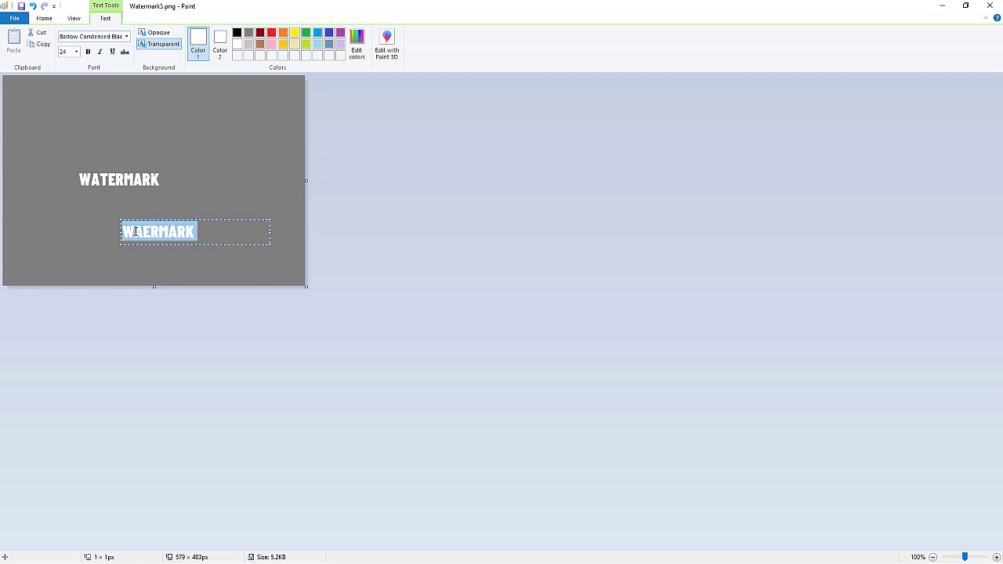
{"action": "left_click", "coordinate": [237, 32]}
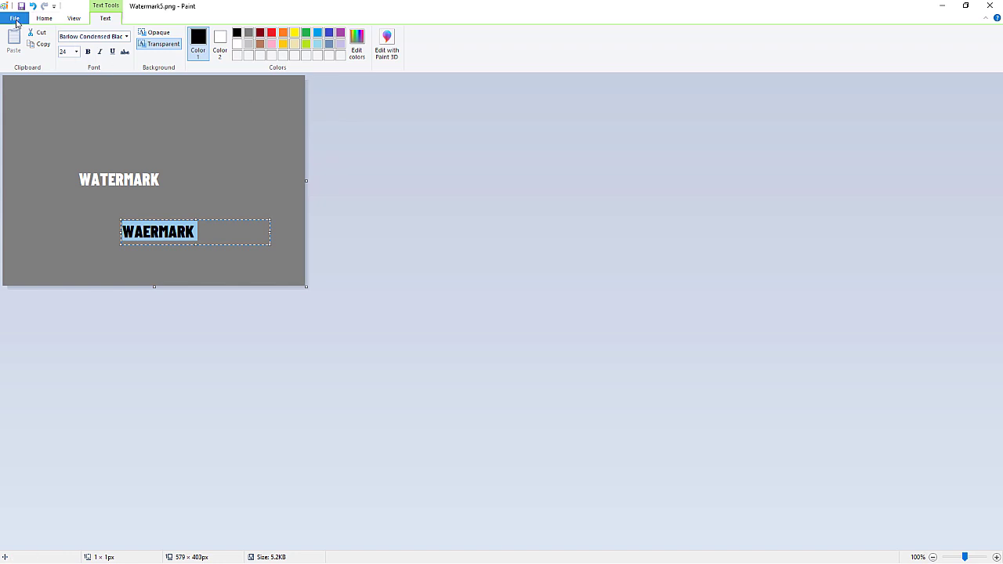
Step: Save a copy of the image under the new name Watermark6.png
{"action": "left_click", "coordinate": [14, 18]}
{"action": "left_click", "coordinate": [61, 105]}
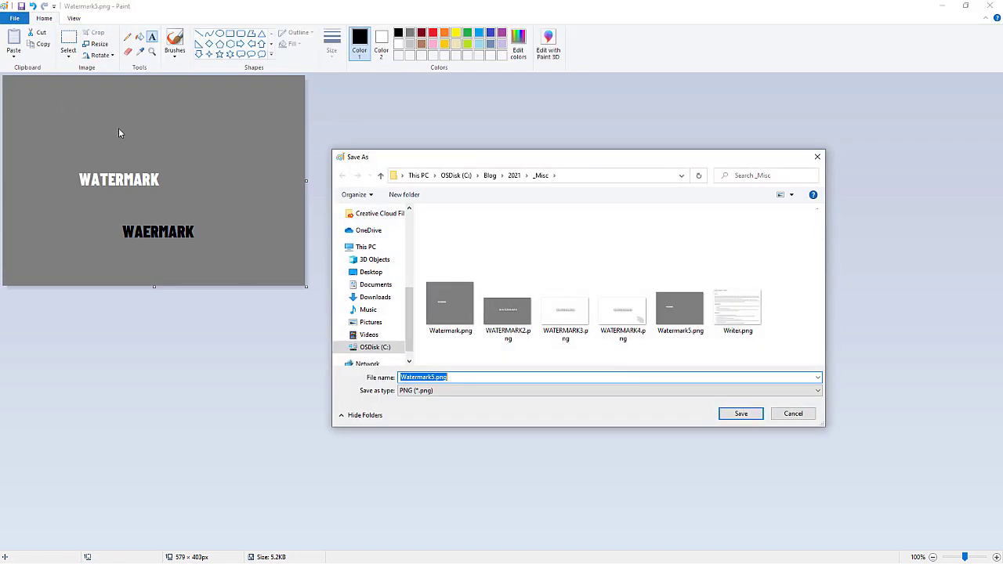
{"action": "left_click", "coordinate": [432, 377]}
{"action": "key", "text": "BackSpace"}
Step: Save the image as Watermark6.png and apply it as the GlobalBackground picture fill
{"action": "type", "text": "6"}
{"action": "left_click", "coordinate": [735, 415]}
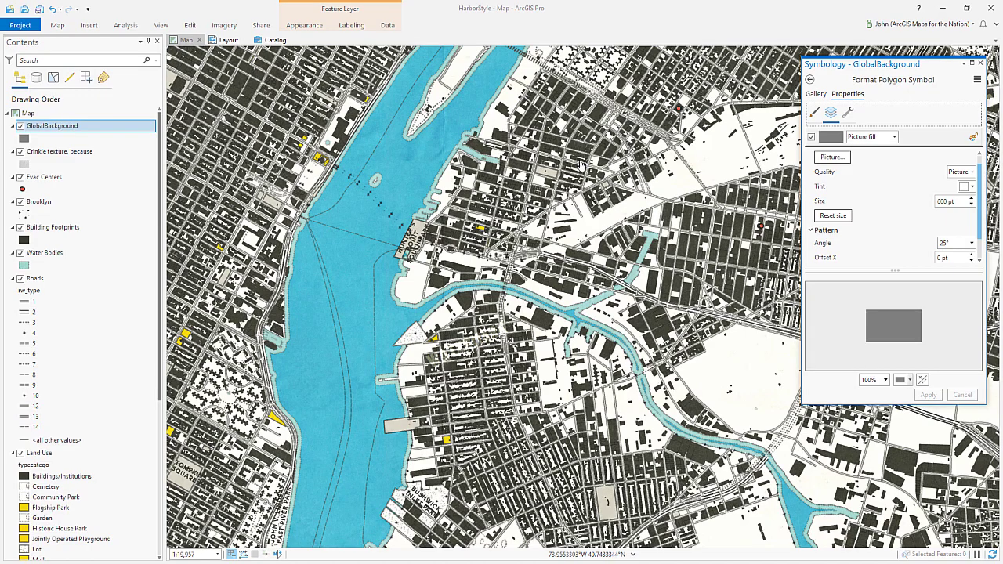
{"action": "left_click", "coordinate": [823, 159]}
{"action": "scroll", "coordinate": [353, 368], "scroll_direction": "down", "scroll_amount": 5}
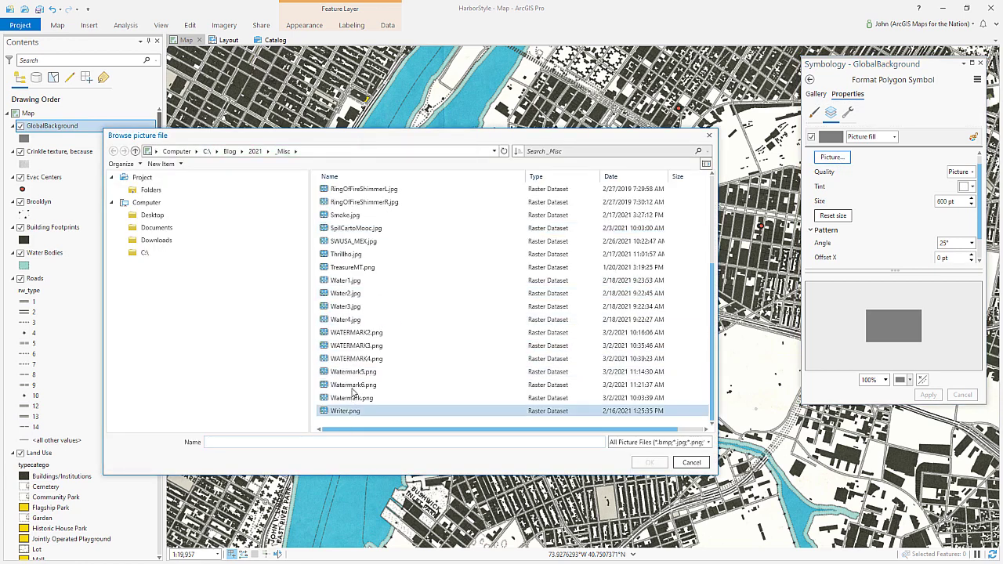
{"action": "left_click", "coordinate": [355, 384]}
{"action": "left_click", "coordinate": [650, 462]}
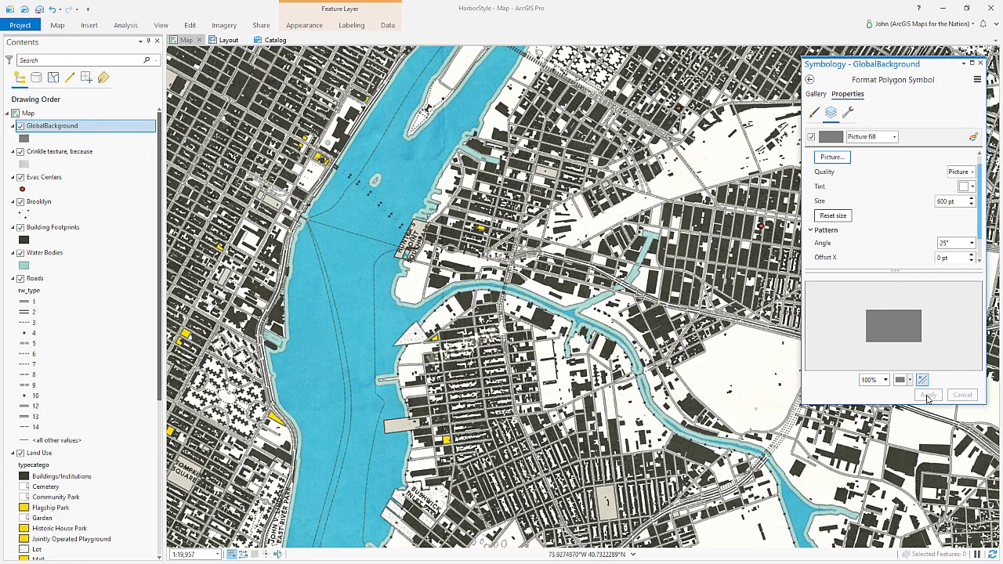
{"action": "left_click", "coordinate": [928, 395]}
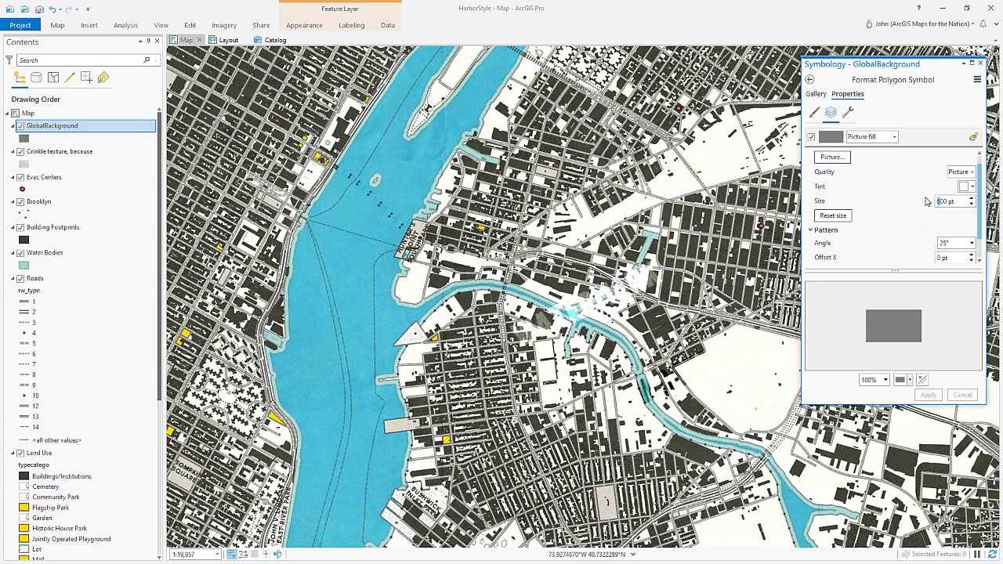
Step: Set the fill picture size to 300 pt and apply it
{"action": "type", "text": "3"}
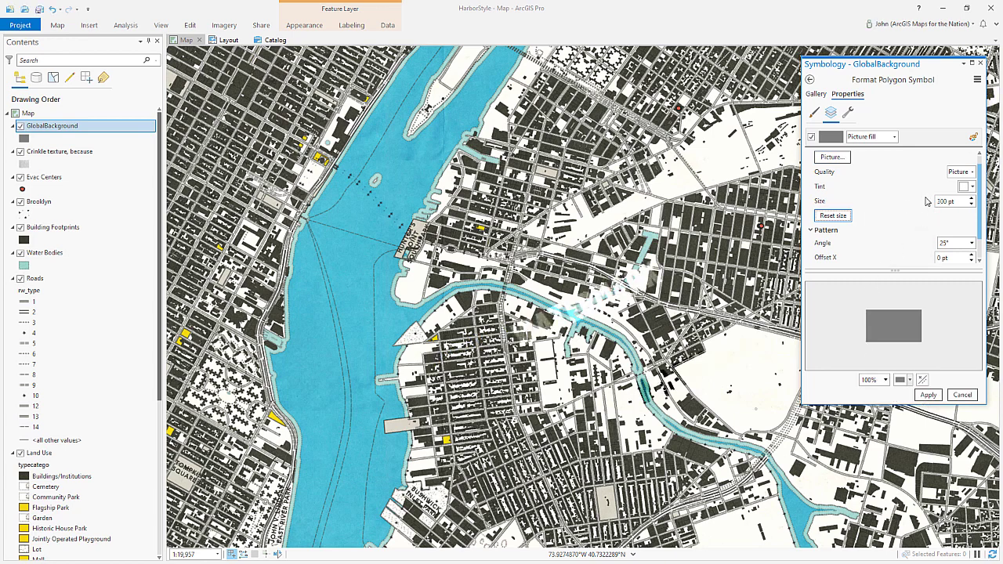
{"action": "left_click", "coordinate": [928, 395]}
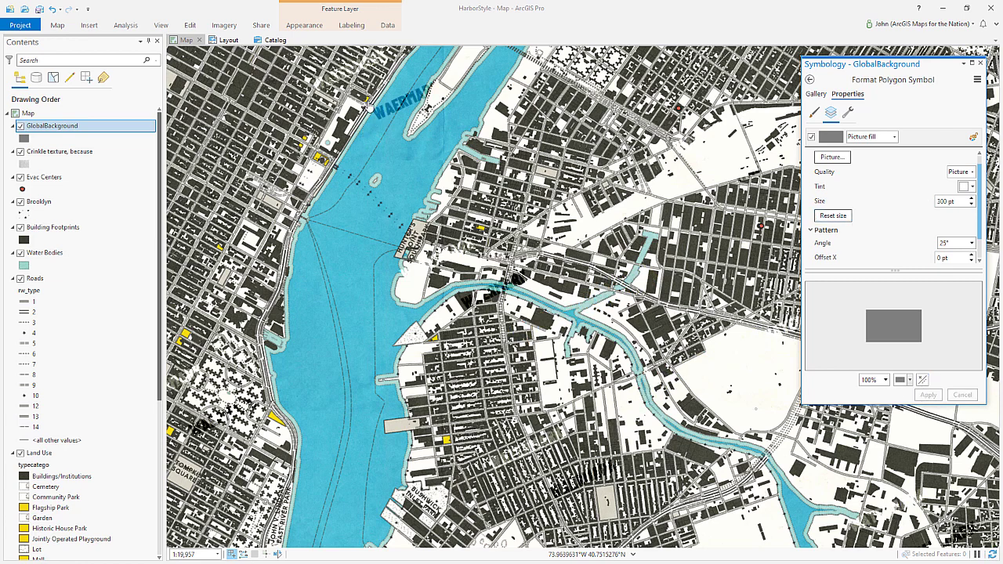
{"action": "scroll", "coordinate": [345, 86], "scroll_direction": "down", "scroll_amount": 3}
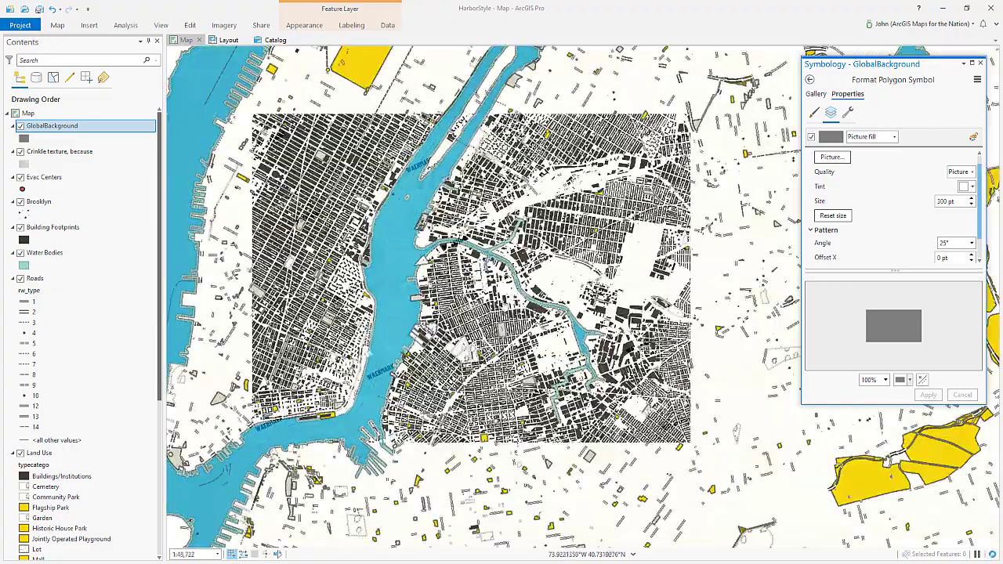
{"action": "scroll", "coordinate": [457, 128], "scroll_direction": "up", "scroll_amount": 6}
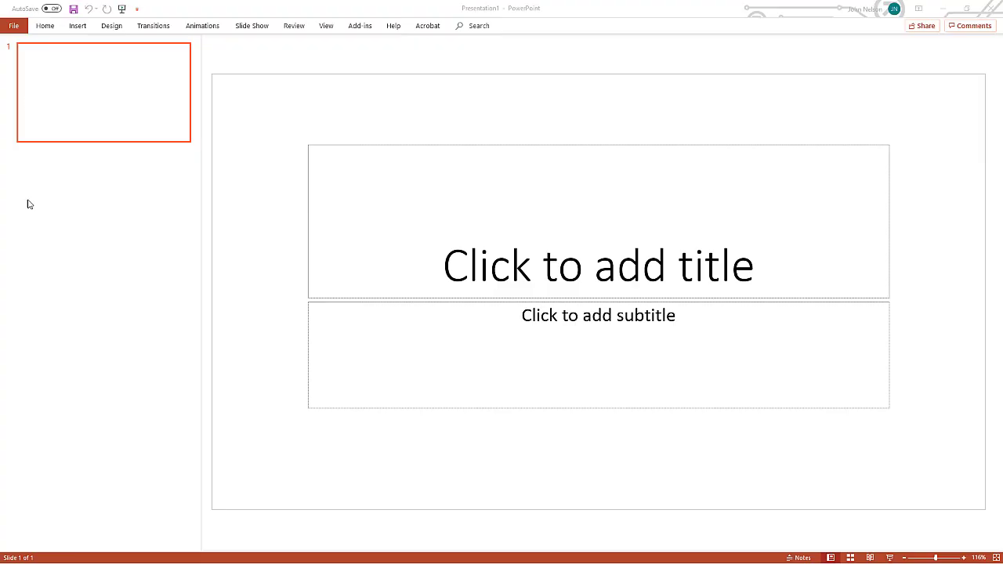
Step: Type WATERMARK as the slide title and set its font to Aharoni
{"action": "left_click", "coordinate": [587, 275]}
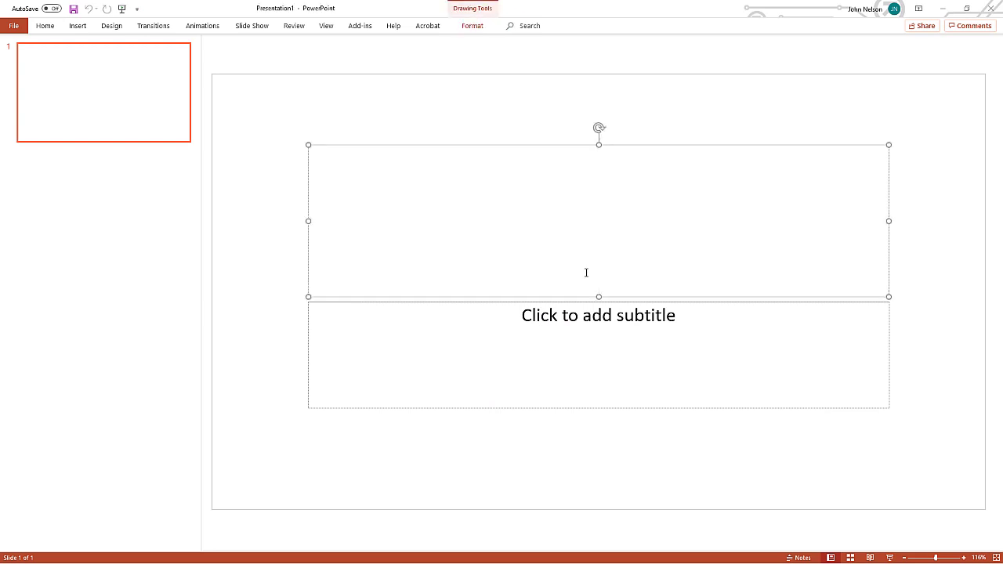
{"action": "type", "text": "WATERMARK"}
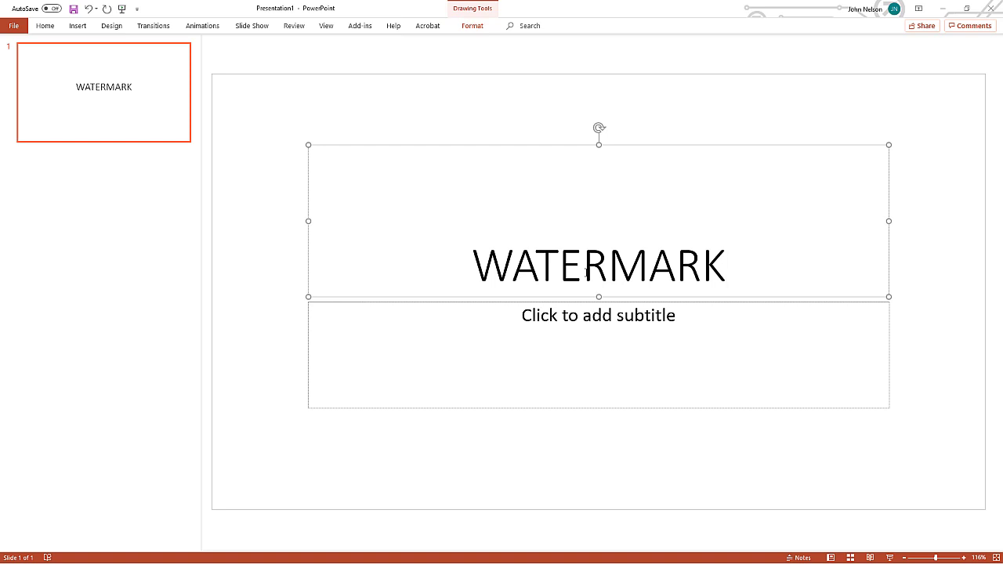
{"action": "key", "text": "ctrl+a"}
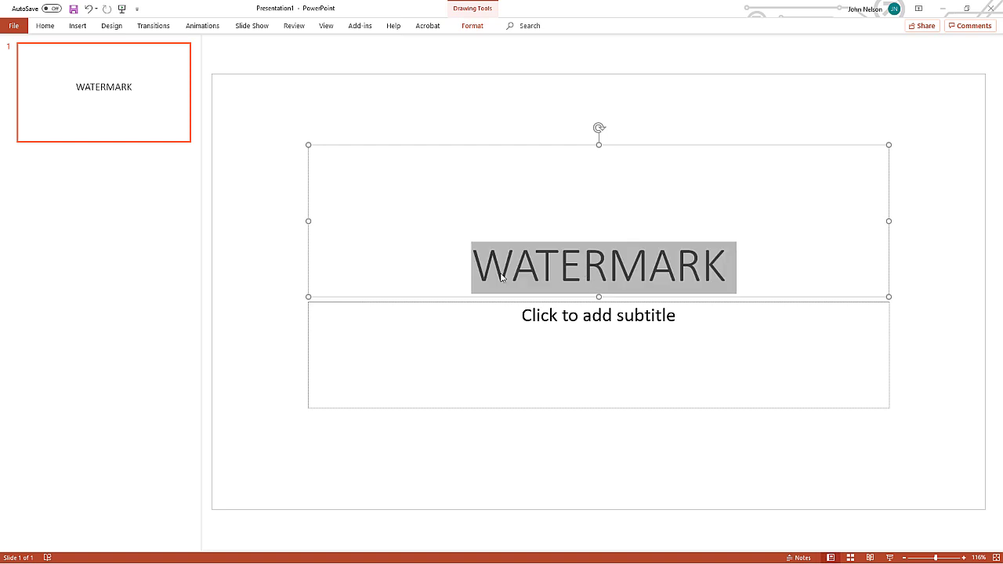
{"action": "left_click", "coordinate": [43, 26]}
{"action": "left_click", "coordinate": [247, 46]}
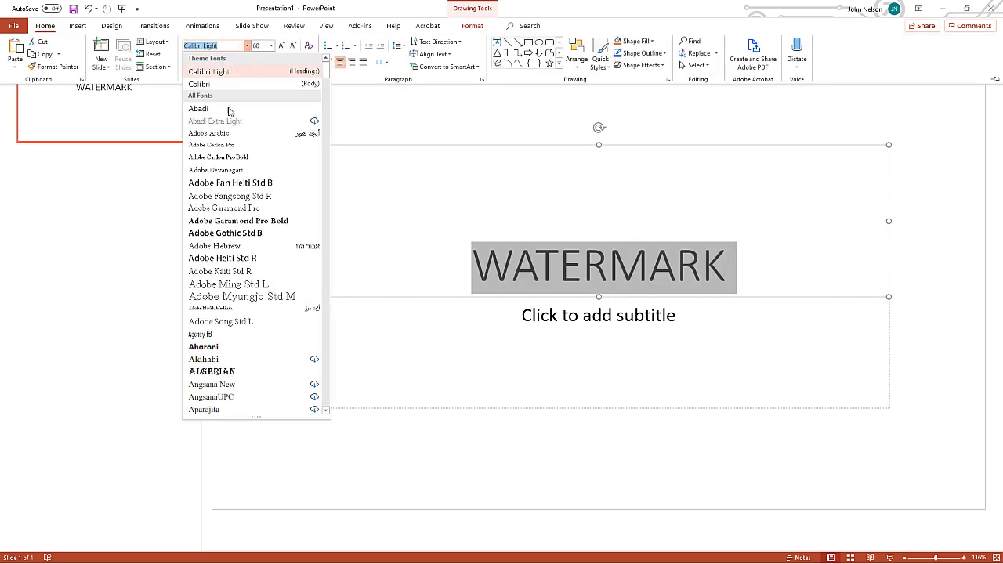
{"action": "left_click", "coordinate": [206, 347]}
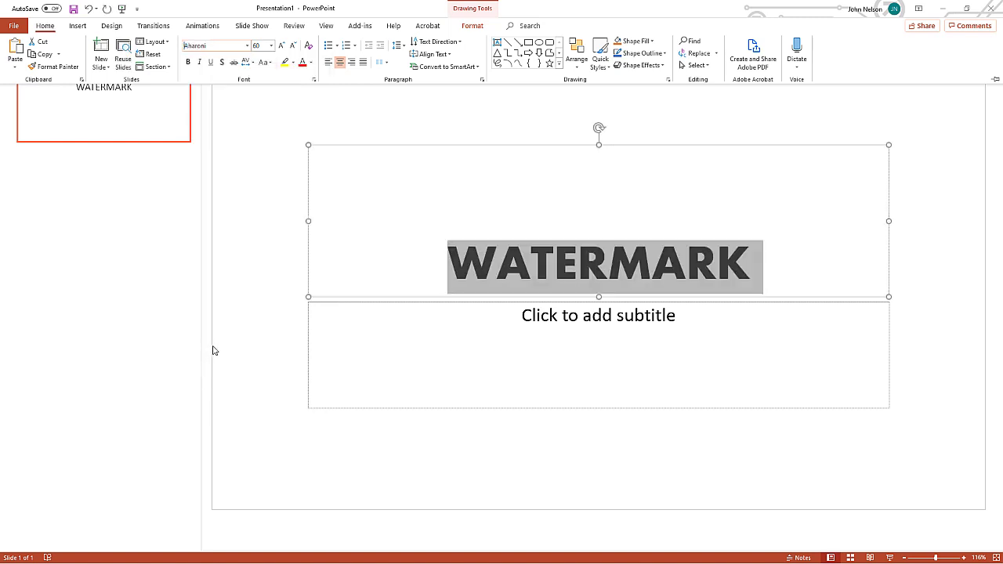
Step: Delete the empty subtitle placeholder from the slide
{"action": "left_click", "coordinate": [280, 349]}
{"action": "left_click", "coordinate": [308, 350]}
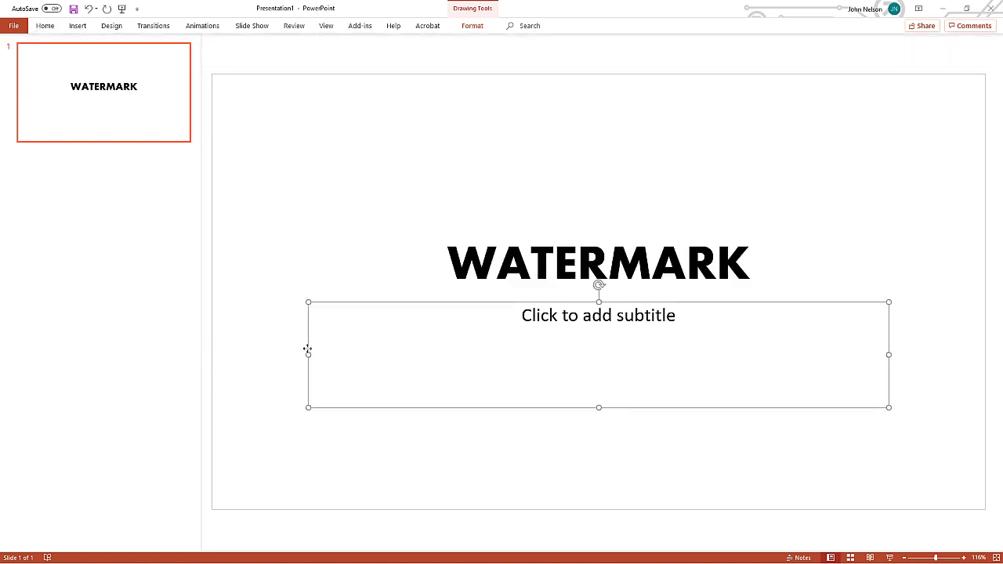
{"action": "key", "text": "Delete"}
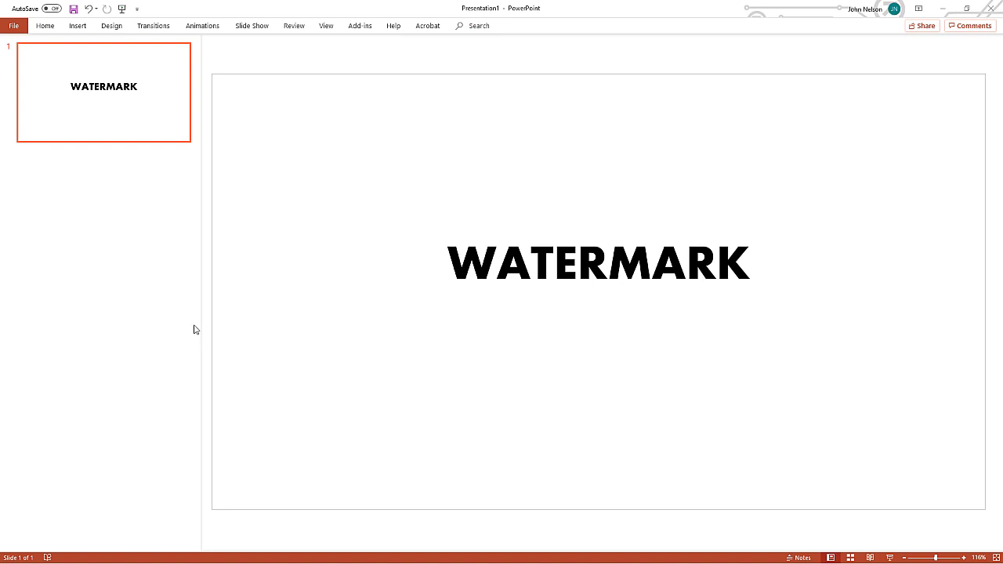
Step: Fill the slide background with a custom solid grey of RGB 127, 127, 127
{"action": "right_click", "coordinate": [262, 118]}
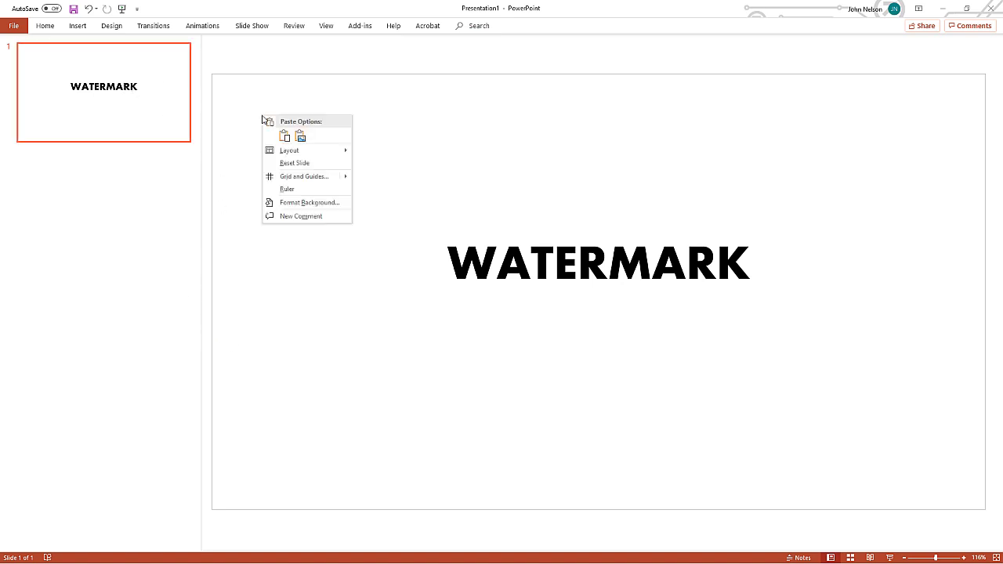
{"action": "left_click", "coordinate": [291, 205]}
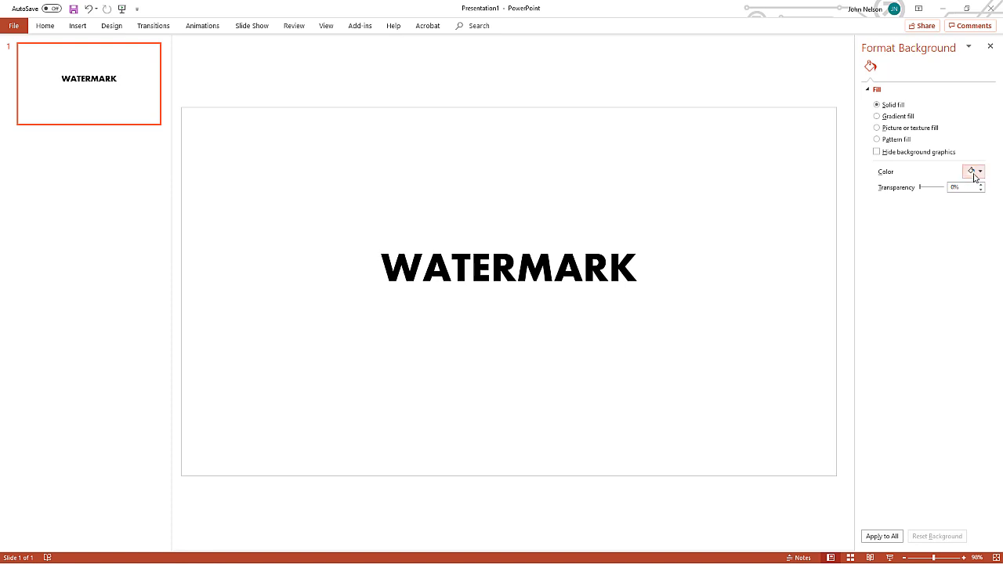
{"action": "left_click", "coordinate": [974, 170]}
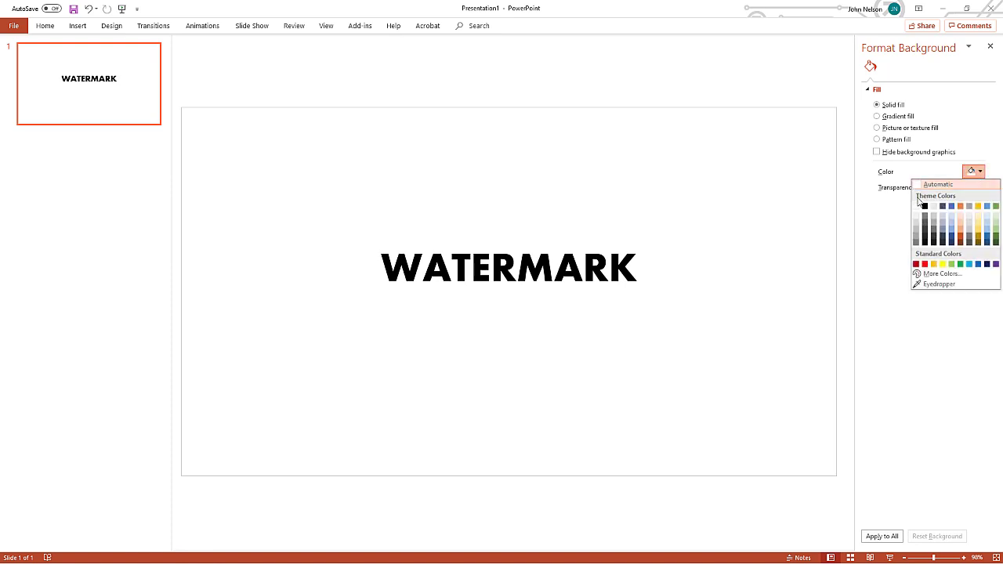
{"action": "left_click", "coordinate": [927, 275]}
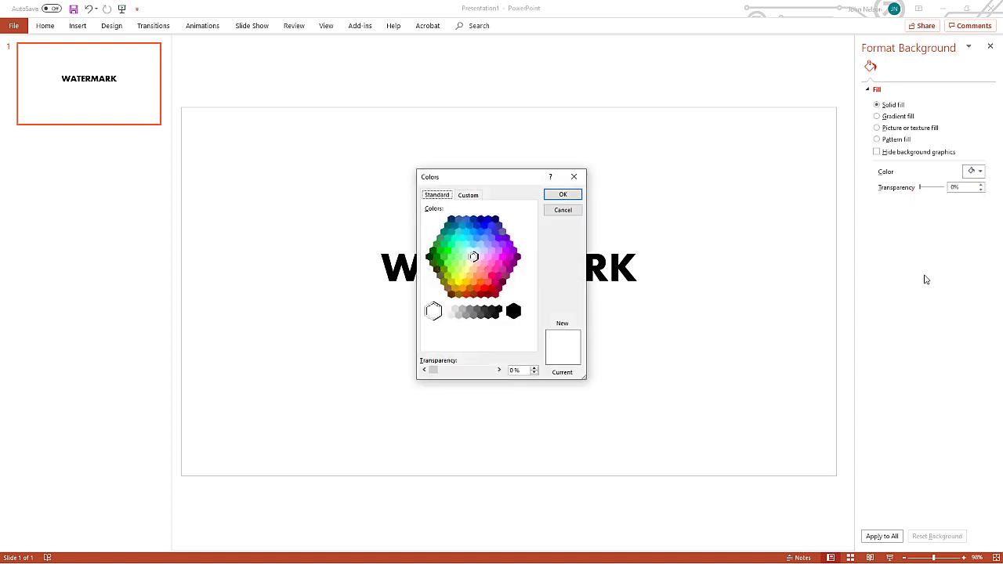
{"action": "left_click", "coordinate": [469, 195]}
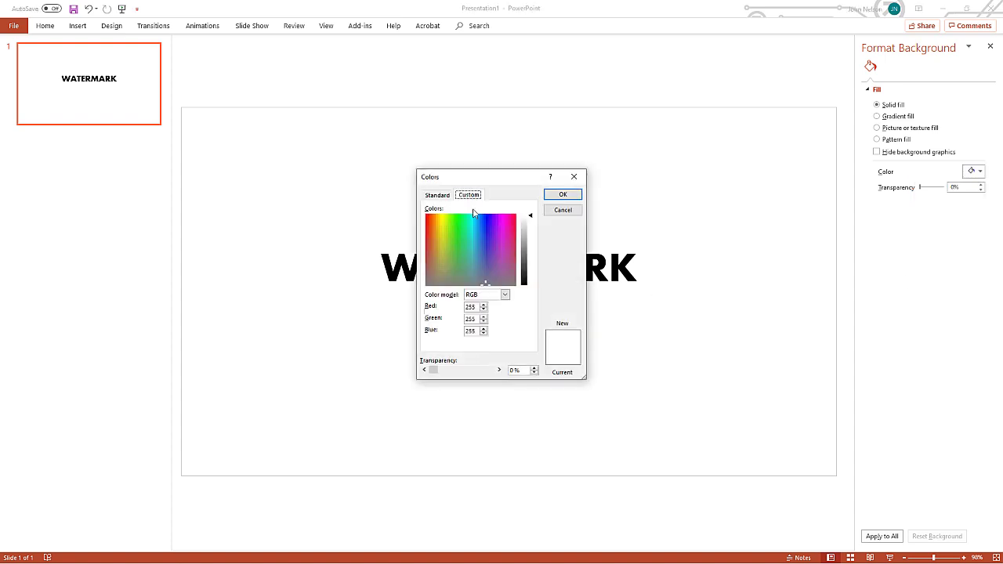
{"action": "double_click", "coordinate": [475, 307]}
{"action": "type", "text": "127"}
{"action": "key", "text": "Tab"}
{"action": "type", "text": "127"}
{"action": "key", "text": "Tab"}
{"action": "type", "text": "127"}
{"action": "key", "text": "Tab"}
{"action": "left_click", "coordinate": [563, 194]}
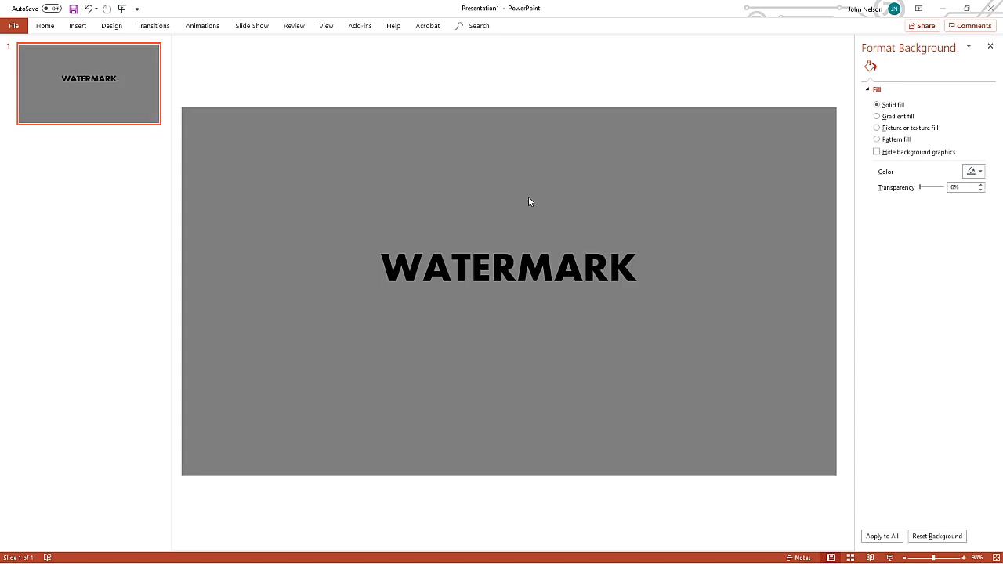
Step: Make the WATERMARK title text white
{"action": "left_click", "coordinate": [525, 203]}
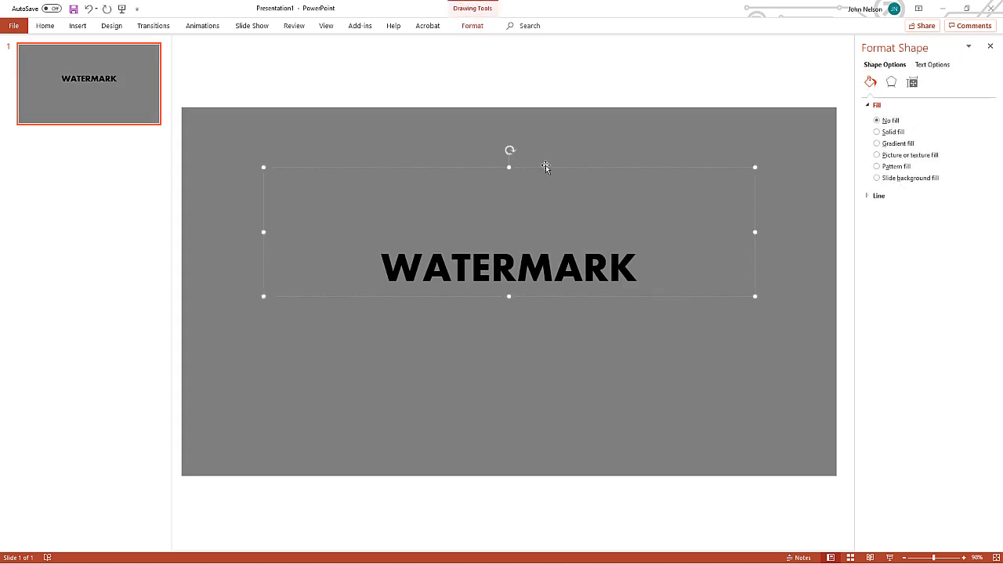
{"action": "left_click", "coordinate": [47, 28]}
{"action": "left_click", "coordinate": [311, 63]}
{"action": "left_click", "coordinate": [301, 86]}
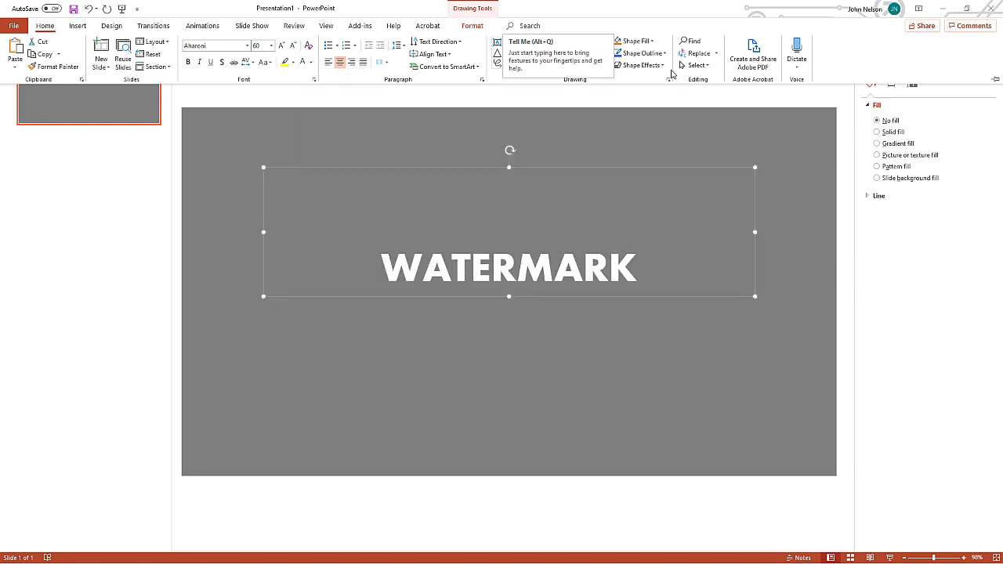
Step: Give the WATERMARK text a dark shadow with 30 pt blur
{"action": "left_click", "coordinate": [547, 212]}
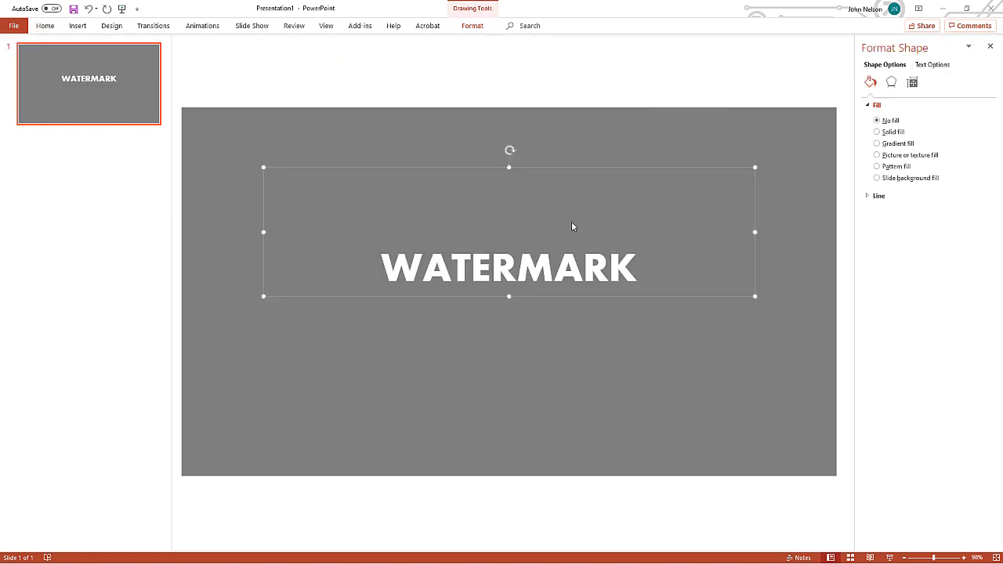
{"action": "left_click", "coordinate": [891, 83]}
{"action": "left_click", "coordinate": [869, 106]}
{"action": "left_click", "coordinate": [967, 138]}
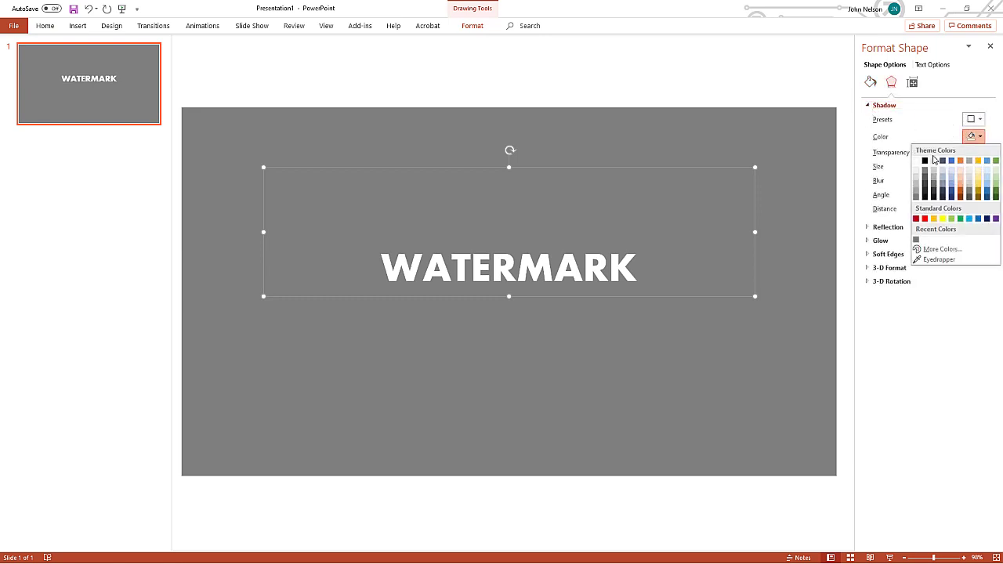
{"action": "left_click", "coordinate": [927, 163]}
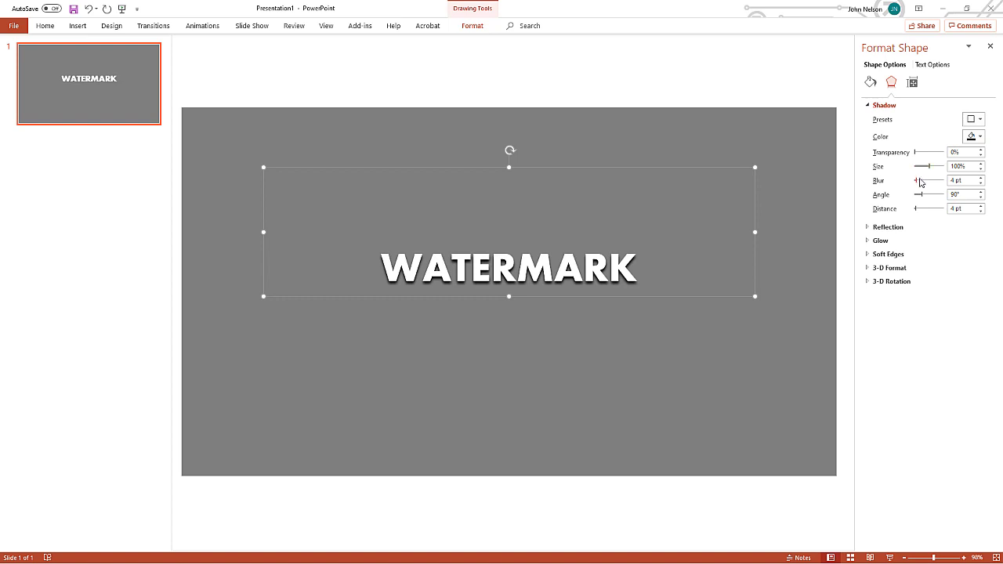
{"action": "left_click", "coordinate": [921, 181]}
{"action": "left_click_drag", "start_coordinate": [922, 183], "coordinate": [924, 183]}
{"action": "left_click", "coordinate": [578, 161]}
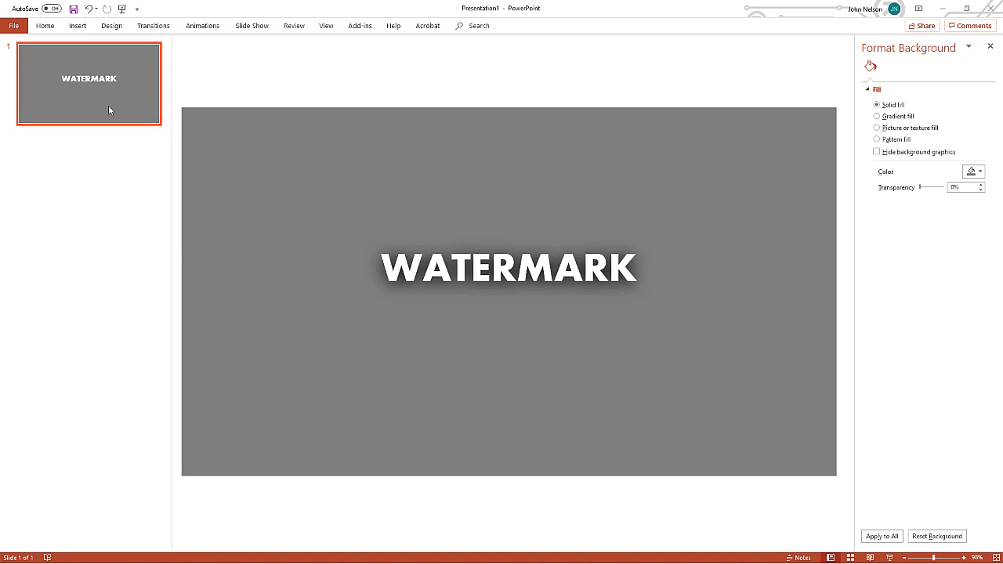
Step: Save just the current slide as PNG image WATERMARK7.png in _Misc
{"action": "left_click", "coordinate": [15, 27]}
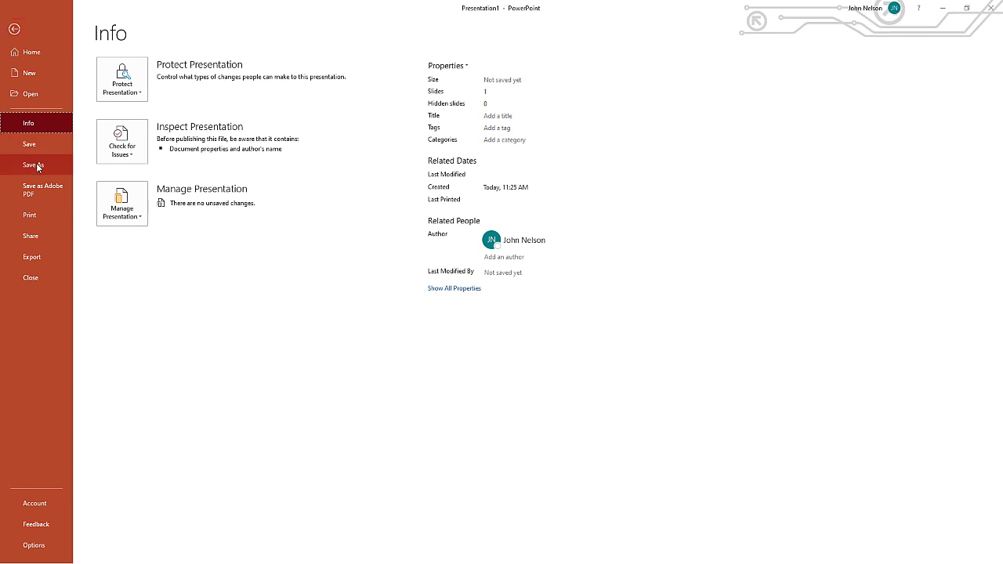
{"action": "left_click", "coordinate": [36, 163]}
{"action": "left_click", "coordinate": [134, 236]}
{"action": "left_click", "coordinate": [138, 227]}
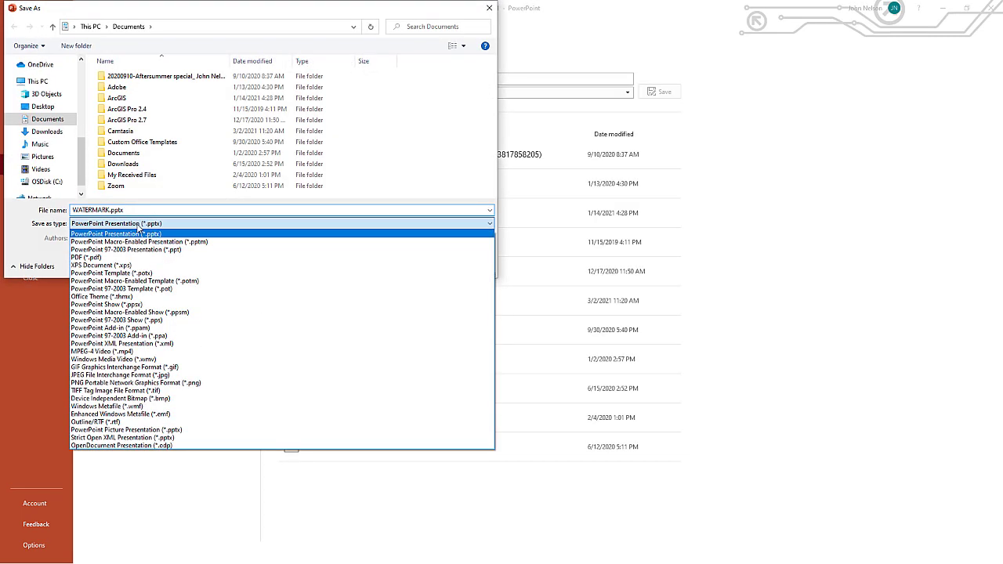
{"action": "left_click", "coordinate": [128, 384]}
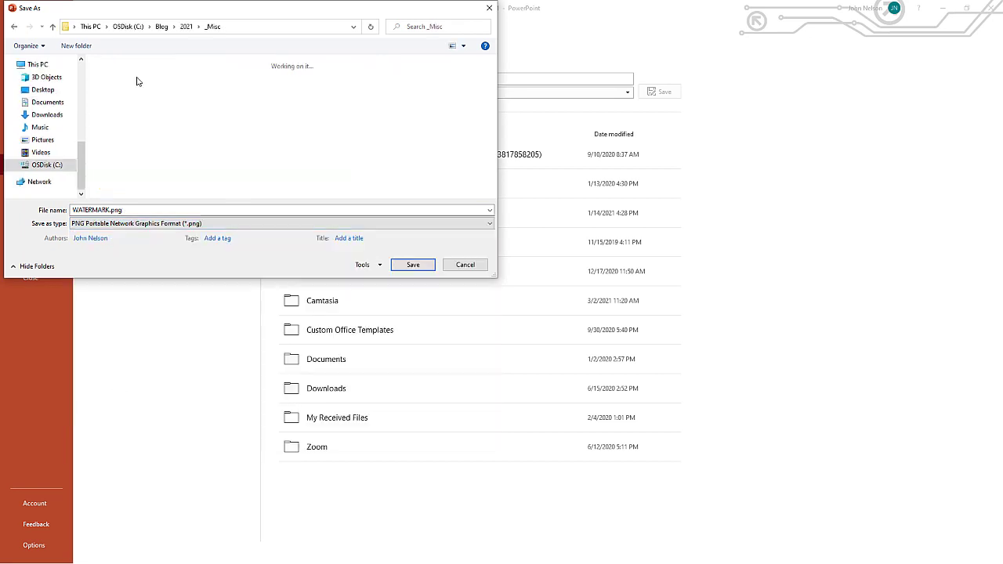
{"action": "left_click", "coordinate": [110, 210]}
{"action": "type", "text": "7"}
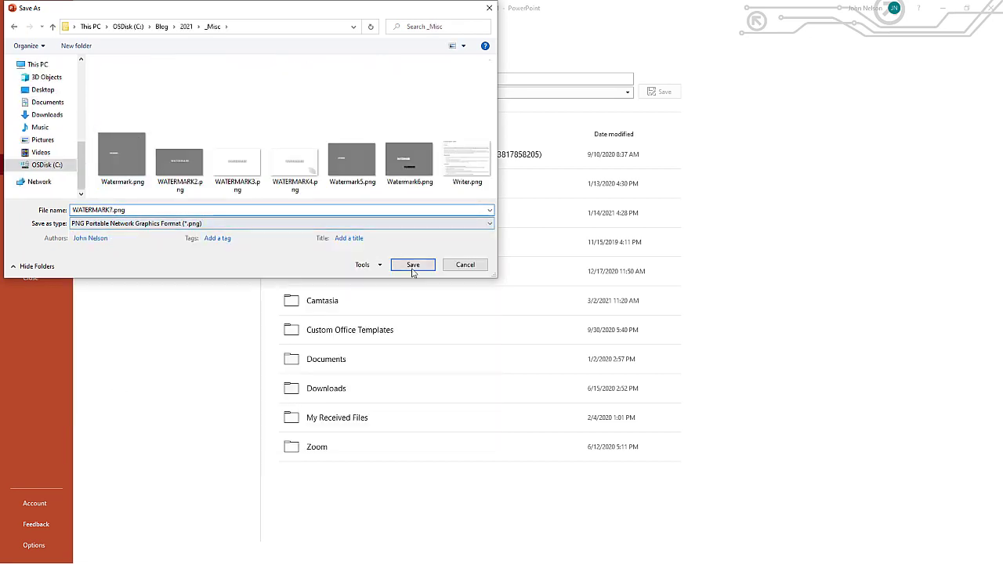
{"action": "left_click", "coordinate": [413, 266]}
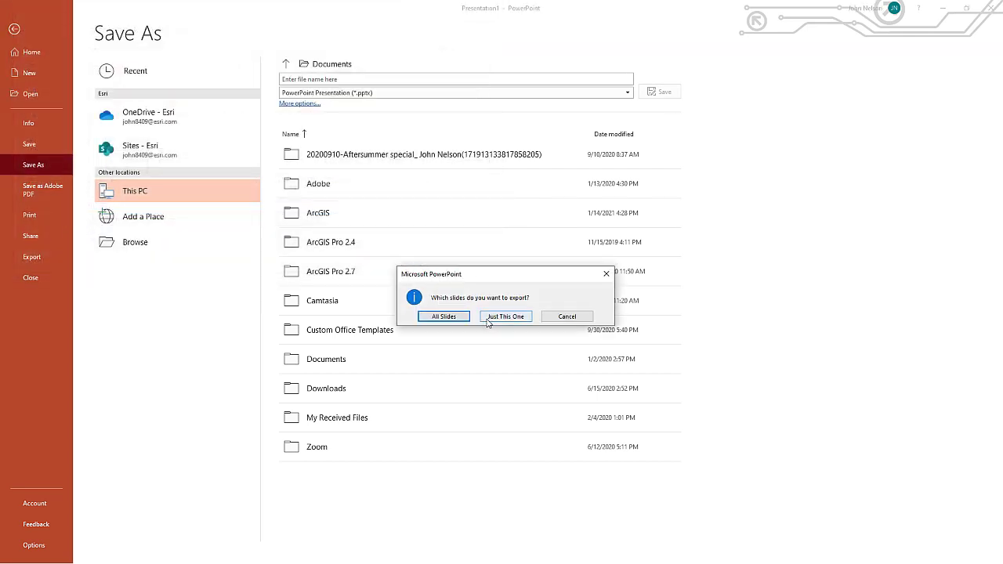
{"action": "left_click", "coordinate": [506, 318]}
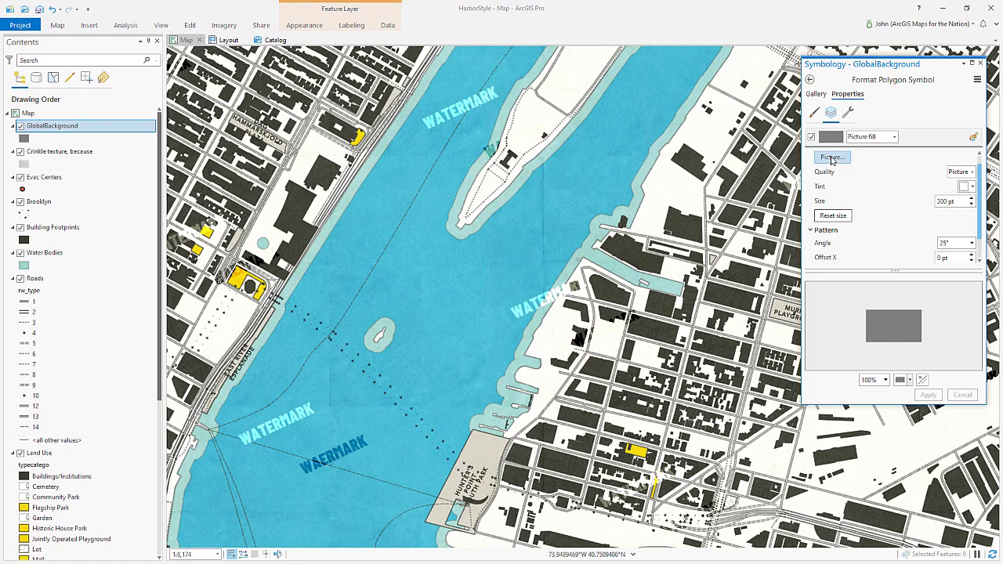
Step: Replace the GlobalBackground fill picture with WATERMARK7.png and apply it to the harbor map
{"action": "left_click", "coordinate": [831, 157]}
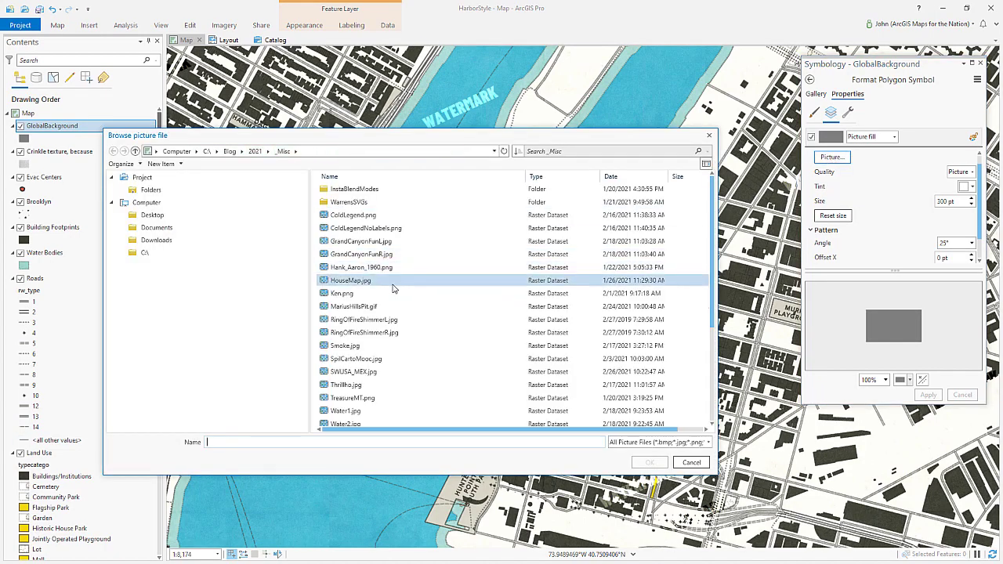
{"action": "scroll", "coordinate": [393, 289], "scroll_direction": "down", "scroll_amount": 4}
{"action": "left_click", "coordinate": [360, 385]}
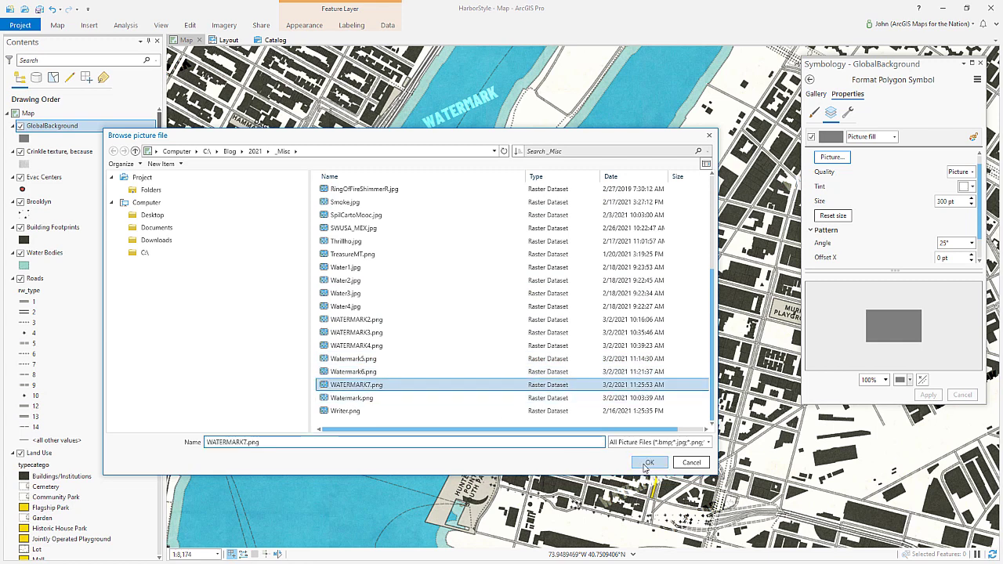
{"action": "left_click", "coordinate": [647, 463]}
{"action": "left_click", "coordinate": [928, 395]}
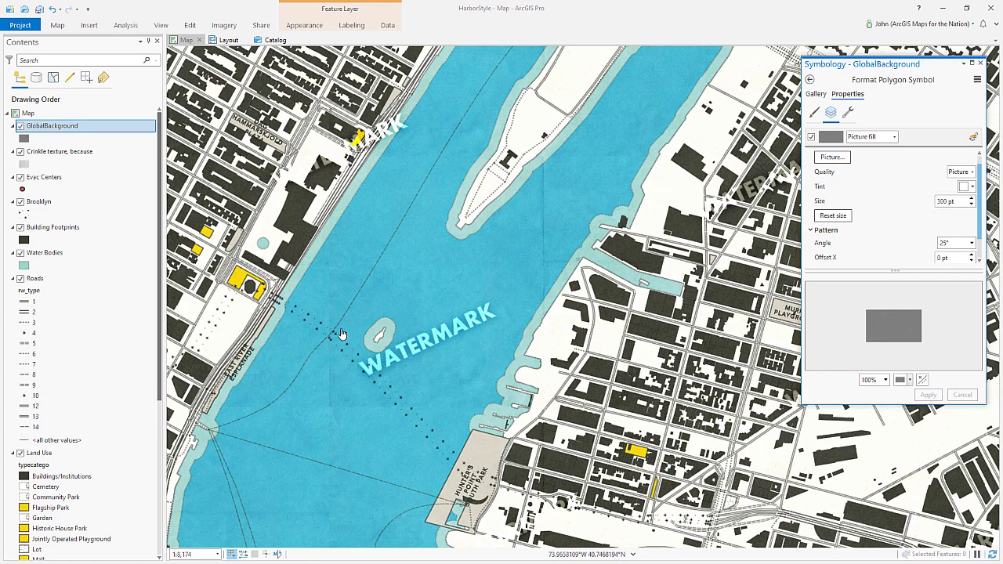
{"action": "scroll", "coordinate": [341, 333], "scroll_direction": "down", "scroll_amount": 2}
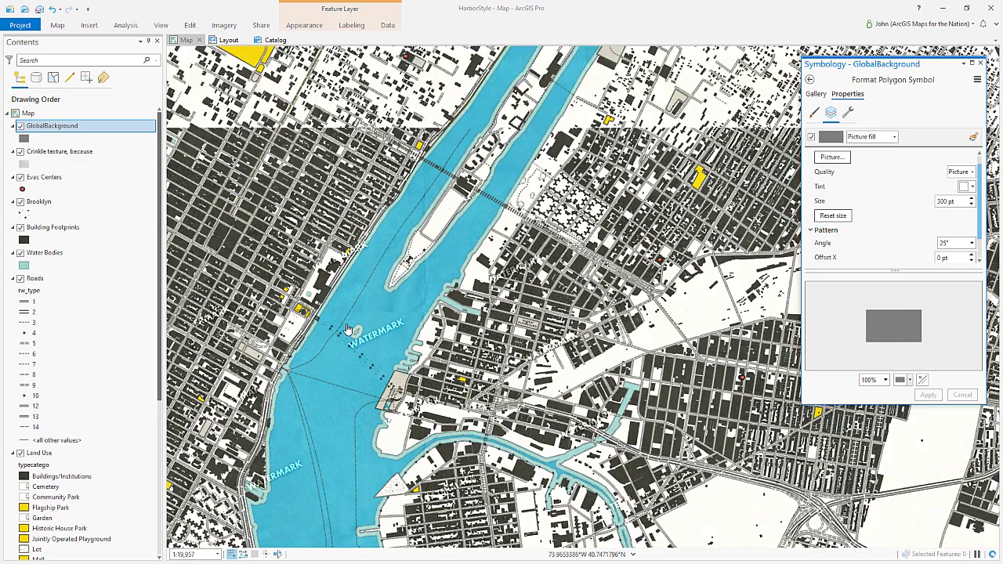